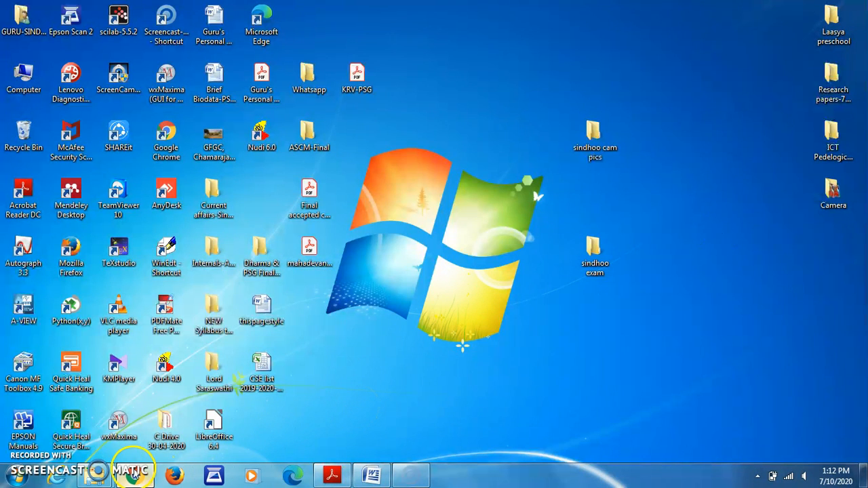
Switch to Chrome and search the web for "google forms" in a new tab.
{"action": "left_click", "coordinate": [135, 476]}
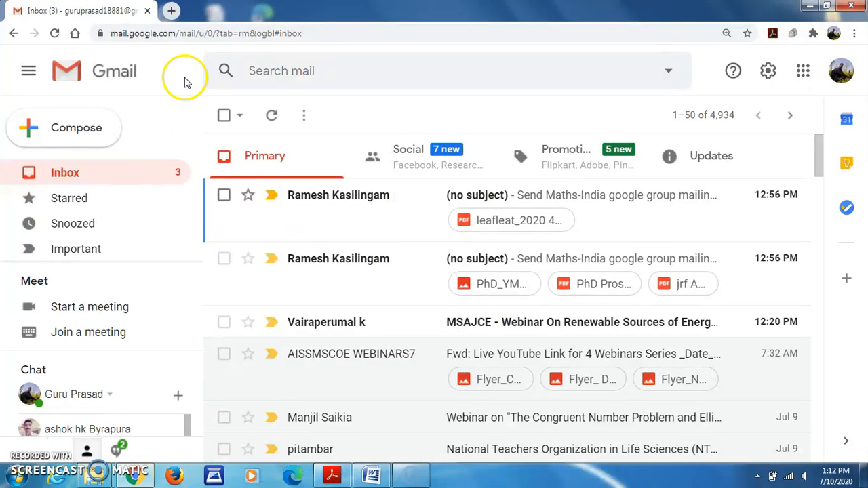
{"action": "left_click", "coordinate": [173, 11]}
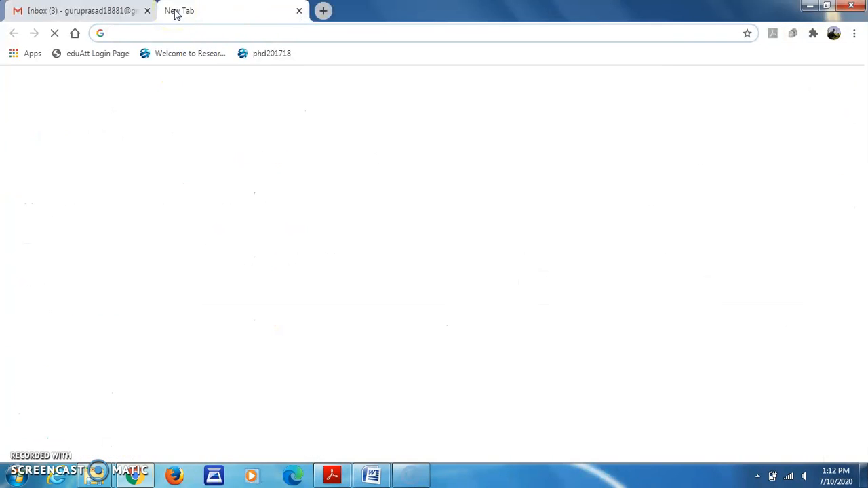
{"action": "left_click", "coordinate": [170, 34]}
{"action": "type", "text": "google"}
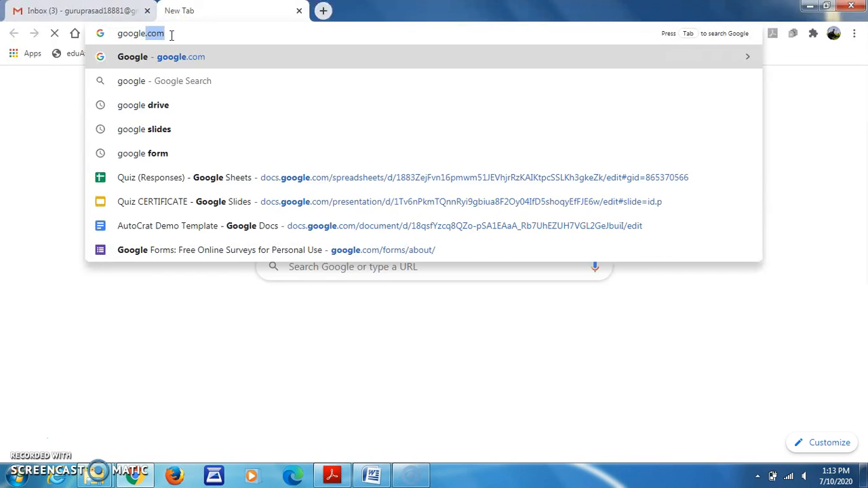
{"action": "key", "text": "BackSpace"}
{"action": "type", "text": "forms"}
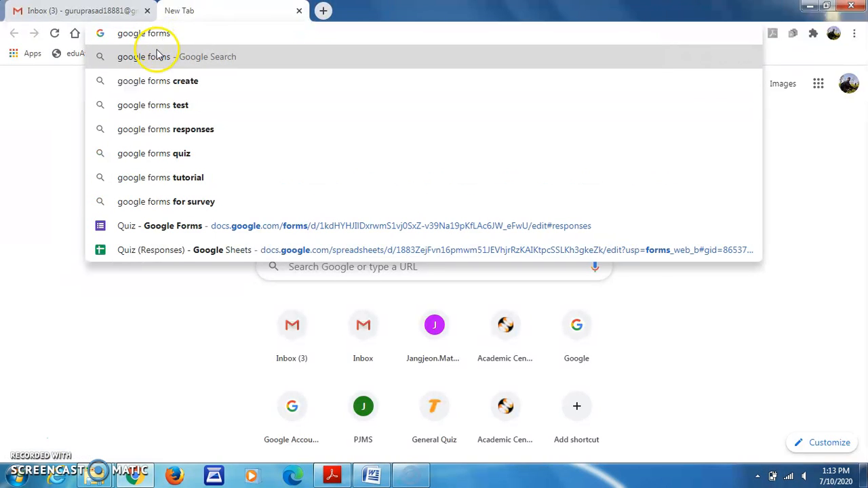
{"action": "left_click", "coordinate": [159, 53]}
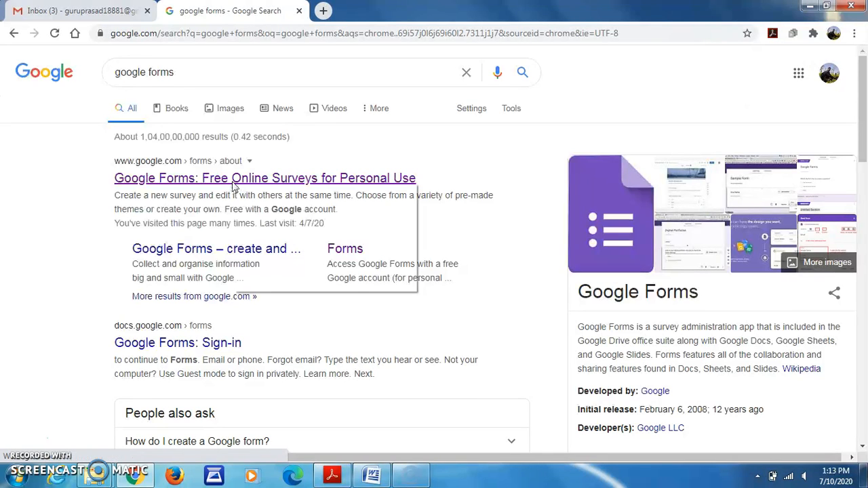
Go to Google Forms for personal use from the search results and start a blank form.
{"action": "left_click", "coordinate": [221, 181]}
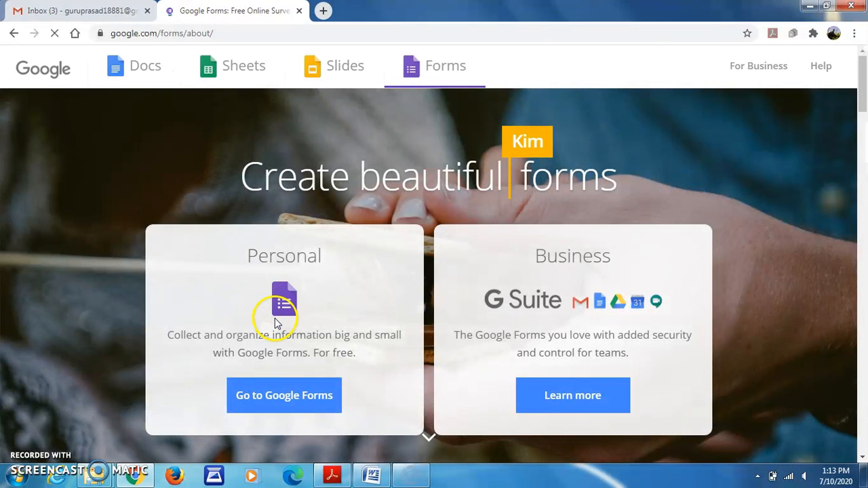
{"action": "left_click", "coordinate": [276, 397]}
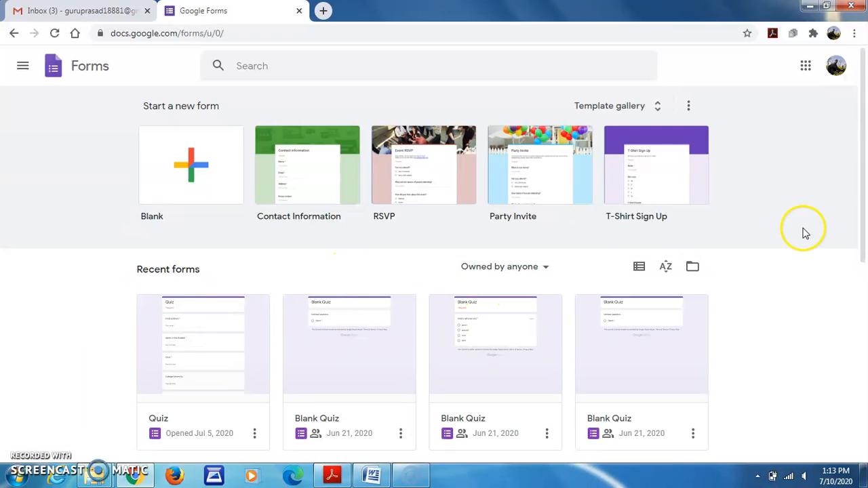
{"action": "mouse_move", "coordinate": [863, 158]}
{"action": "left_mouse_down"}
{"action": "mouse_move", "coordinate": [859, 333]}
{"action": "mouse_move", "coordinate": [866, 305]}
{"action": "mouse_move", "coordinate": [854, 145]}
{"action": "left_mouse_up"}
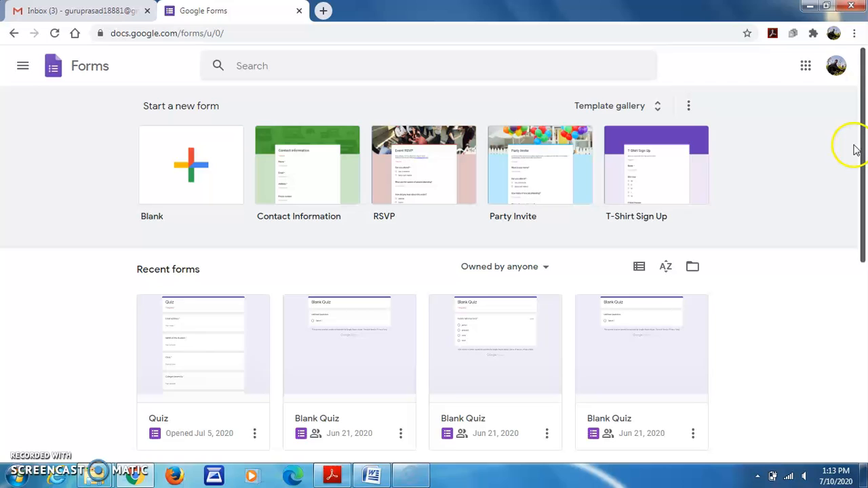
{"action": "left_click", "coordinate": [184, 166]}
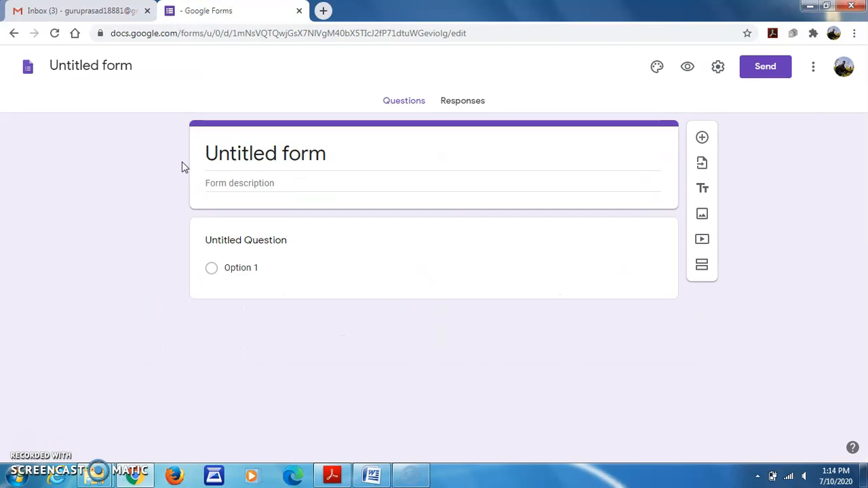
Replace the form's default title with "Sample".
{"action": "left_click", "coordinate": [243, 153]}
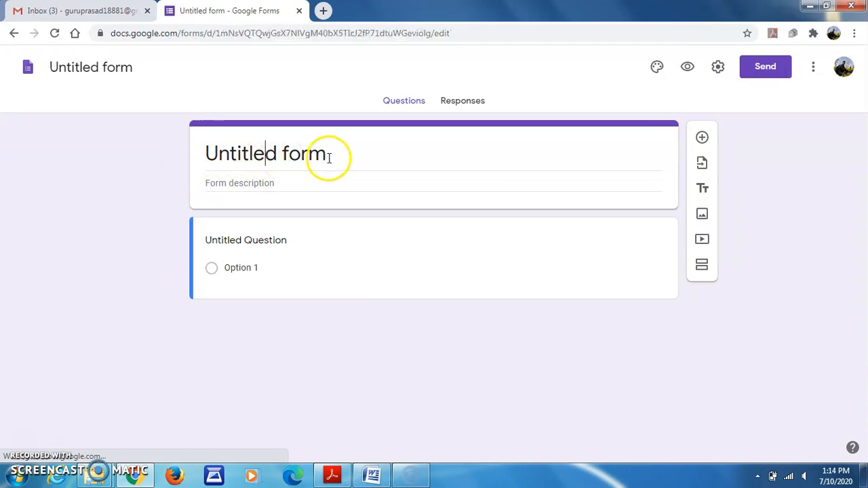
{"action": "key", "text": "BackSpace"}
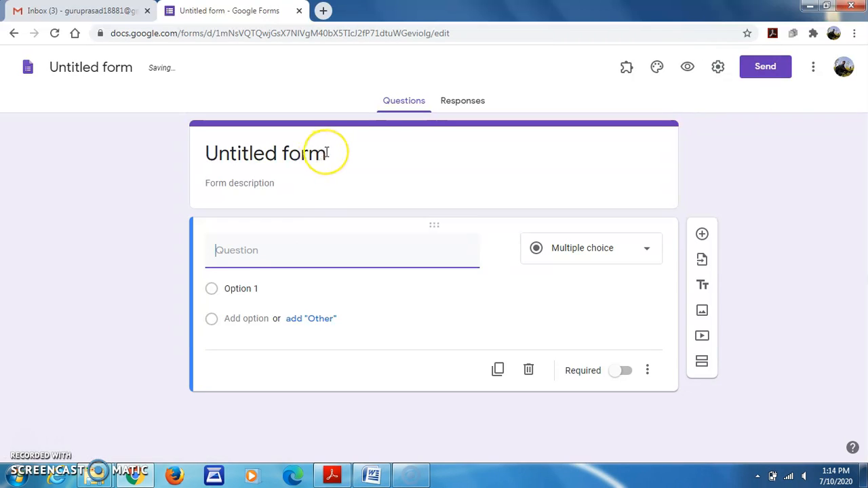
{"action": "left_click", "coordinate": [328, 153]}
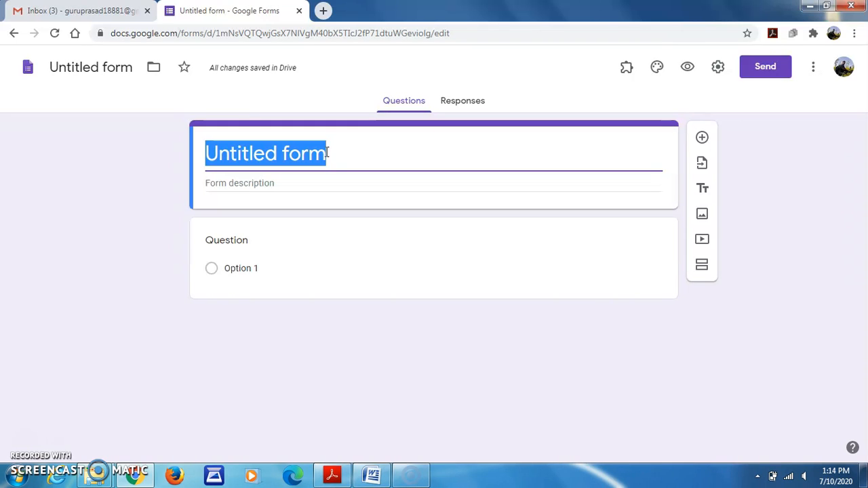
{"action": "type", "text": "Sample"}
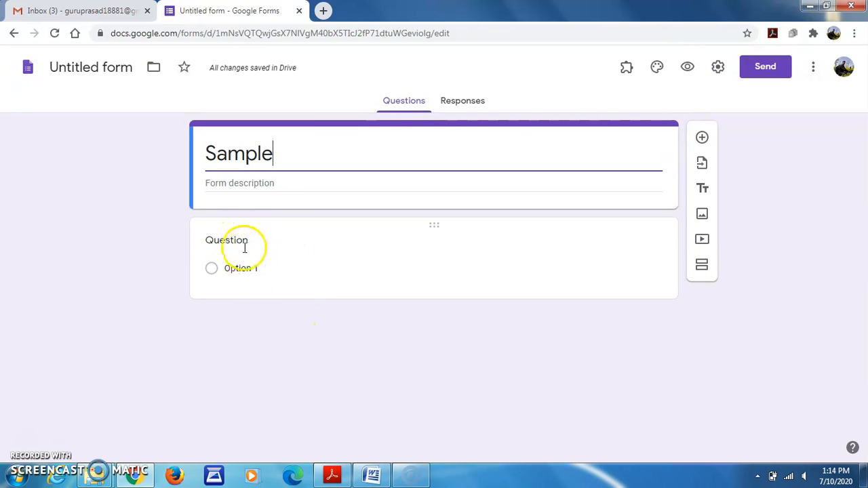
Word the first question "Name of the student" and make it a required short-answer question.
{"action": "left_click", "coordinate": [250, 246]}
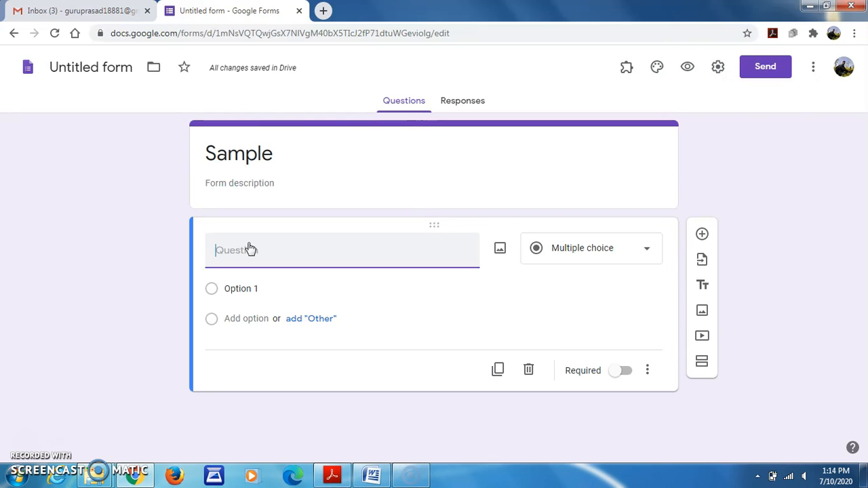
{"action": "type", "text": "Name of t"}
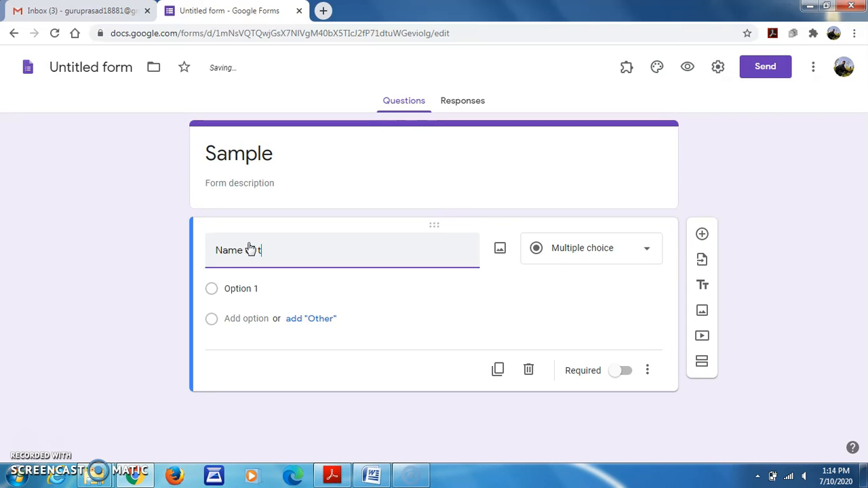
{"action": "type", "text": "he student"}
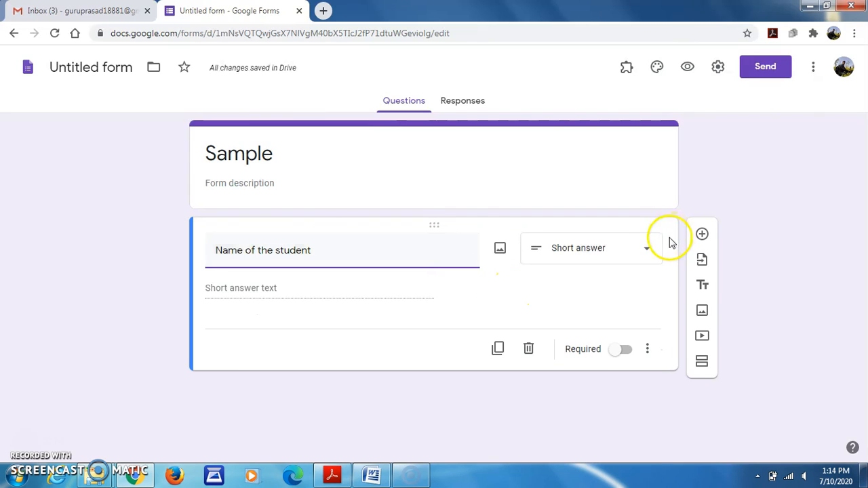
{"action": "left_click", "coordinate": [647, 249]}
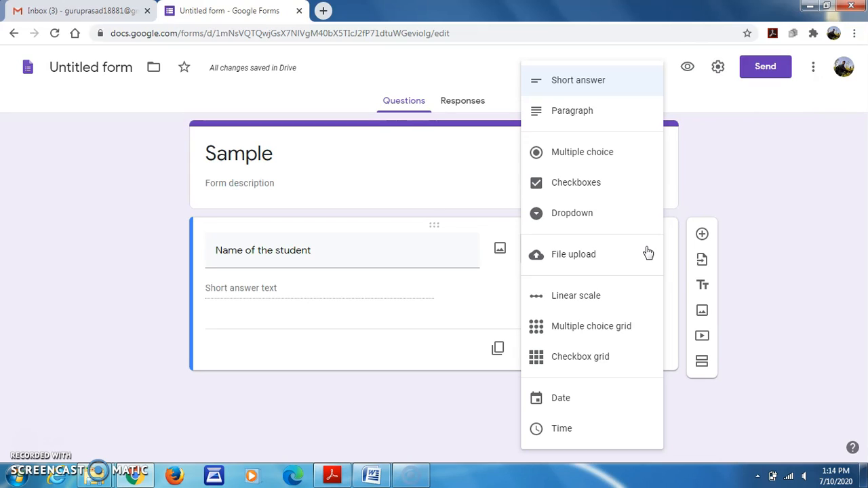
{"action": "left_click", "coordinate": [593, 80]}
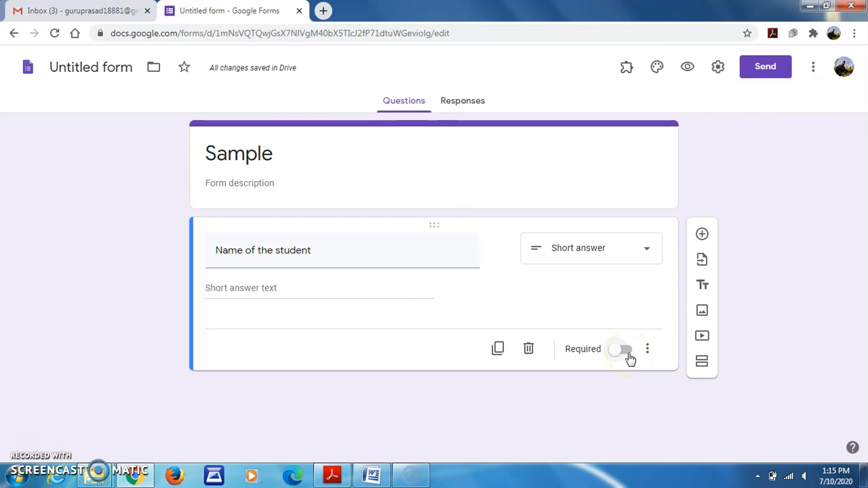
{"action": "left_click", "coordinate": [628, 357]}
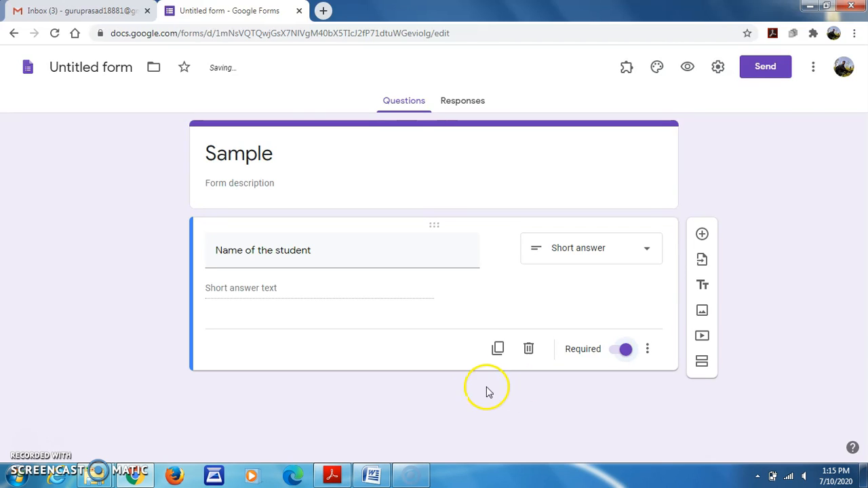
{"action": "left_click", "coordinate": [500, 351]}
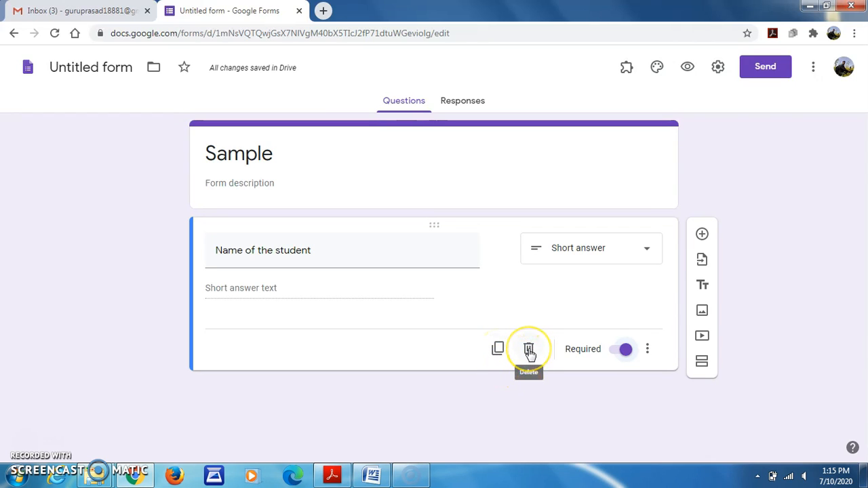
{"action": "left_click", "coordinate": [648, 349]}
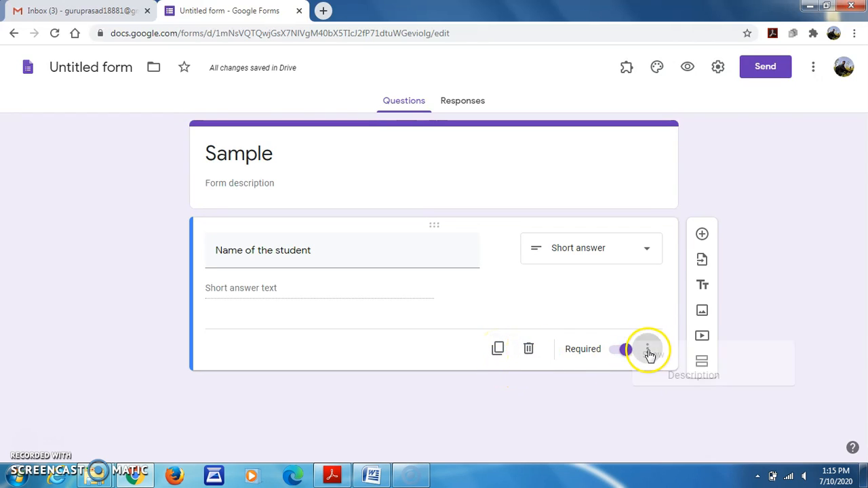
{"action": "left_click", "coordinate": [682, 402]}
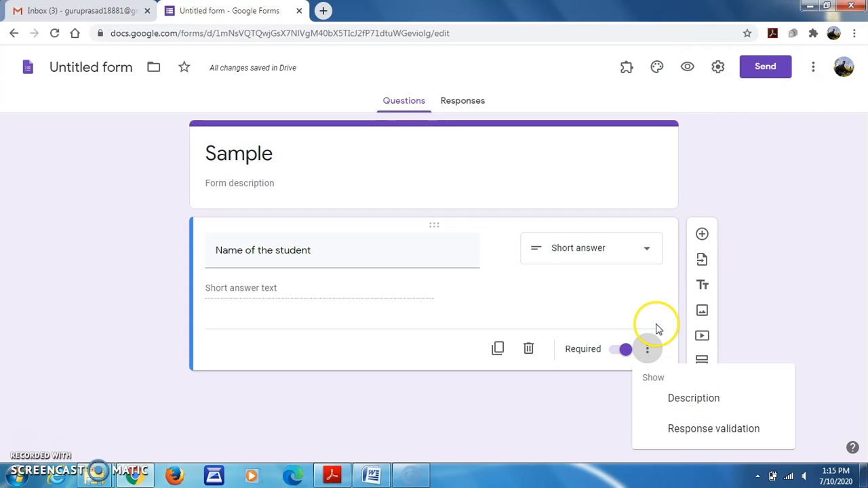
{"action": "left_click", "coordinate": [704, 239]}
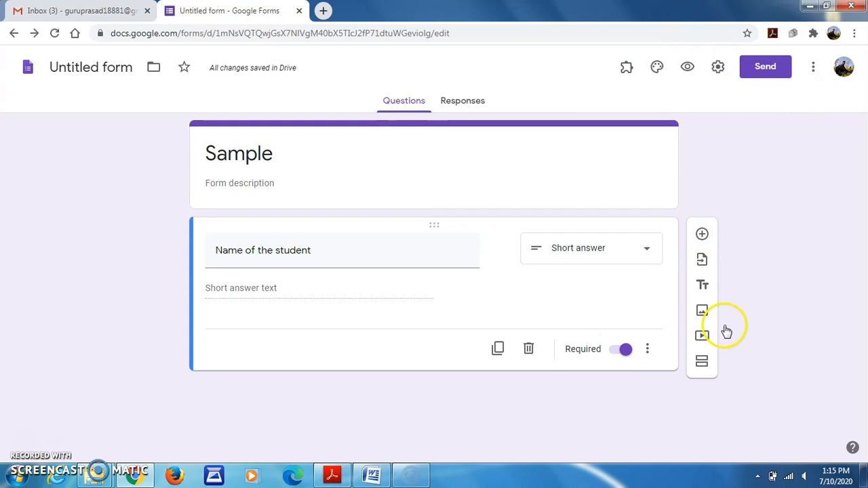
Add a second question worded "Gender" and keep it as multiple choice.
{"action": "left_click", "coordinate": [702, 235]}
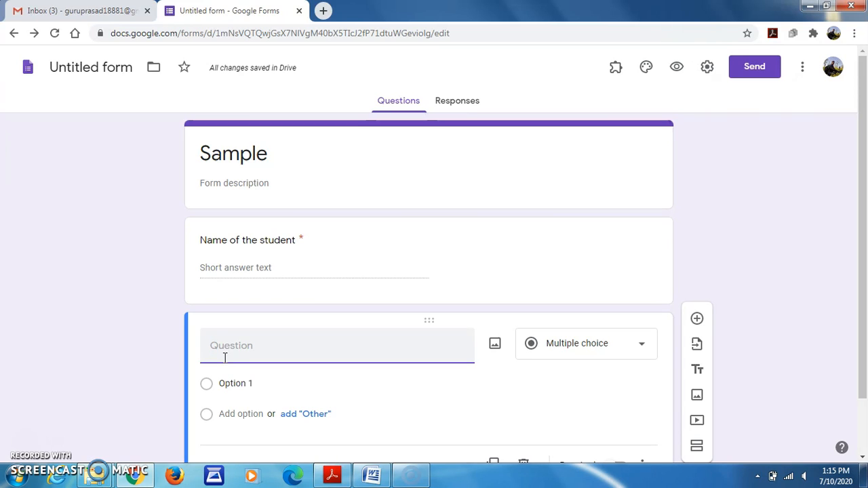
{"action": "type", "text": "Gender"}
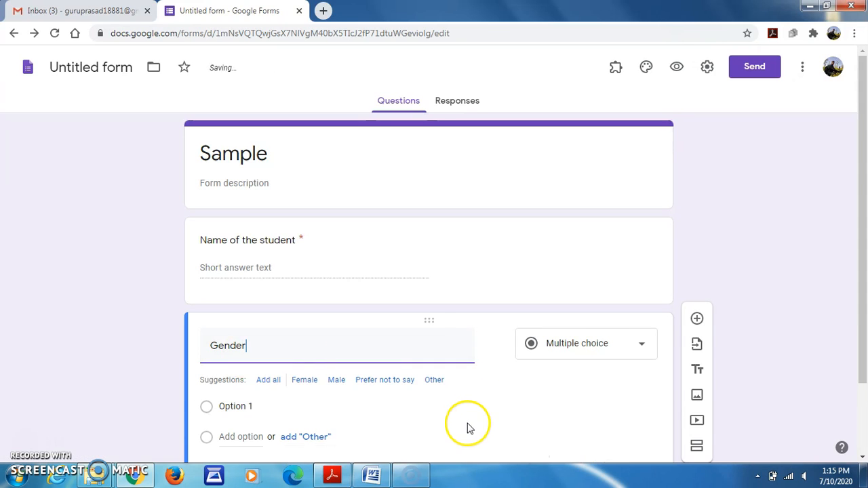
{"action": "left_click", "coordinate": [645, 348]}
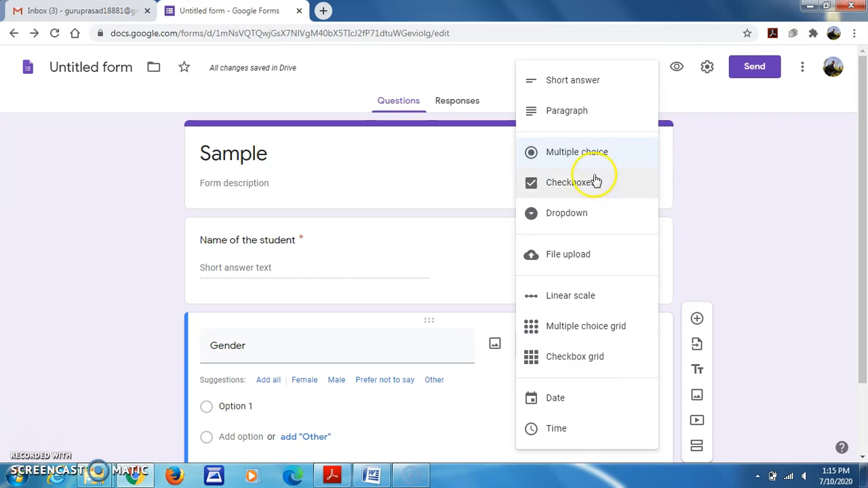
{"action": "left_click", "coordinate": [577, 157]}
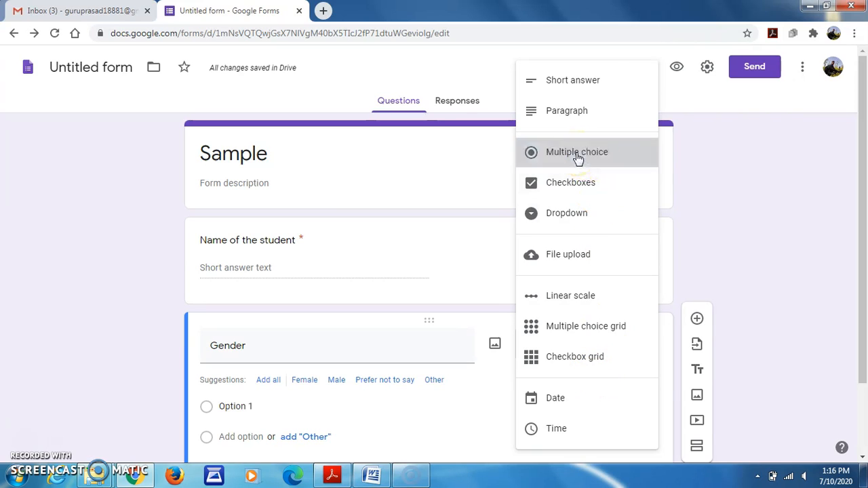
Add the suggested options Male, Female and Prefer not to say to the Gender question and make it required.
{"action": "left_click", "coordinate": [229, 406]}
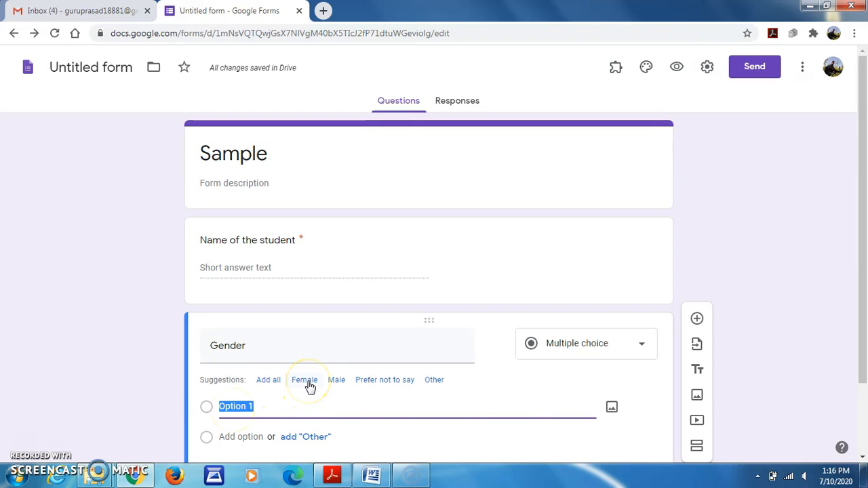
{"action": "left_click", "coordinate": [336, 381]}
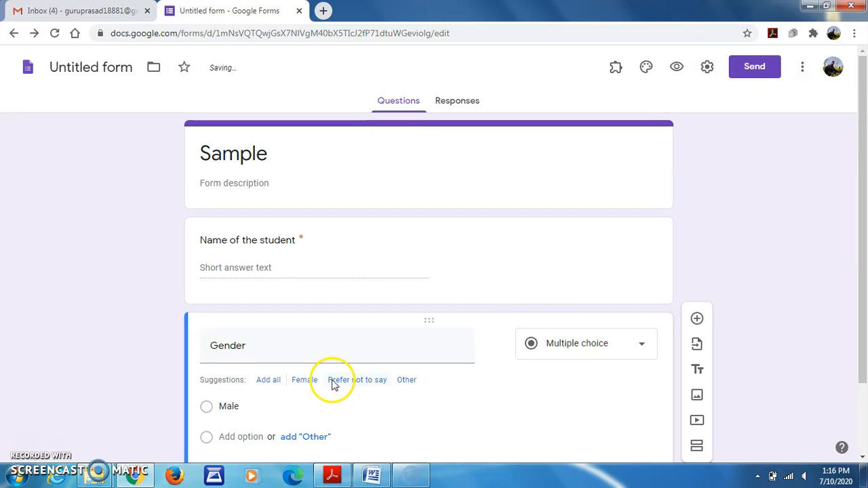
{"action": "left_click", "coordinate": [312, 387]}
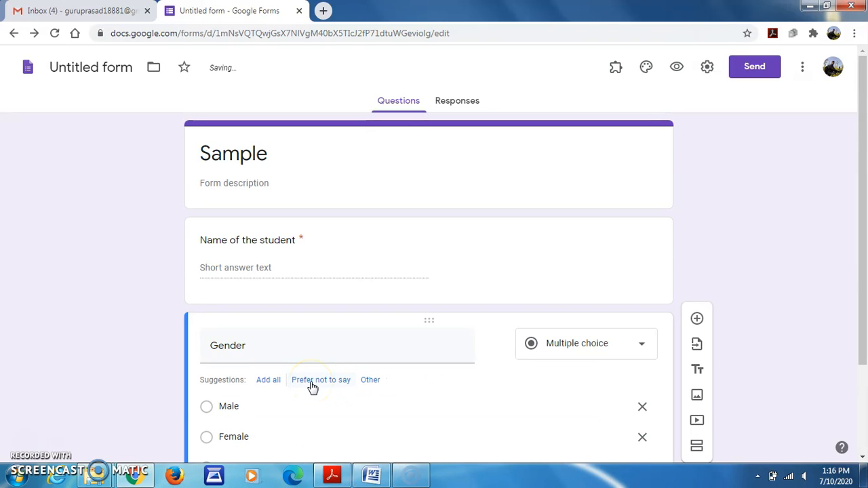
{"action": "left_click", "coordinate": [331, 381]}
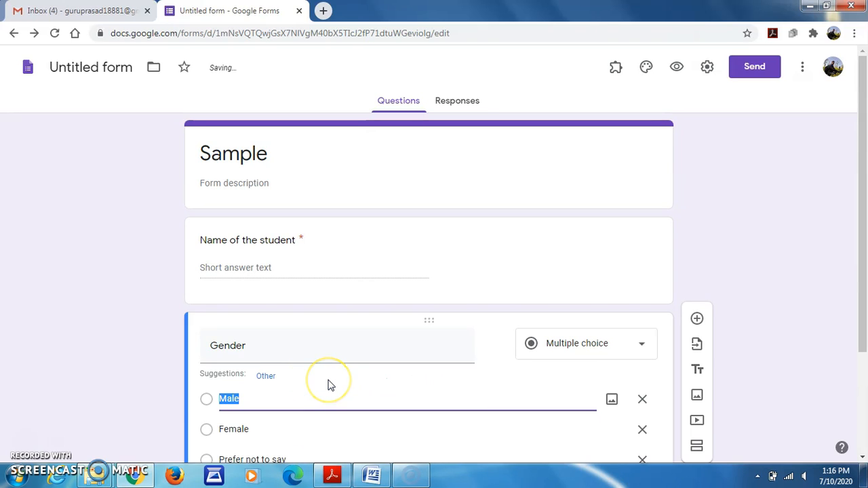
{"action": "left_click_drag", "start_coordinate": [858, 279], "coordinate": [852, 382]}
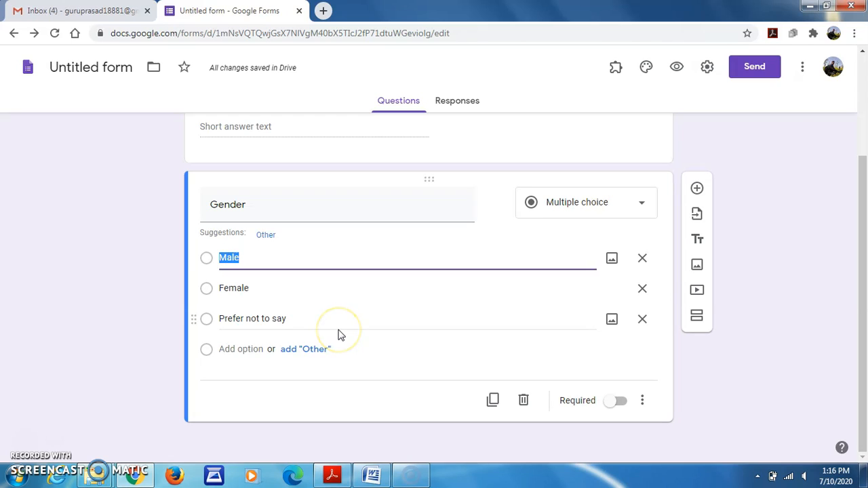
{"action": "left_click", "coordinate": [624, 405]}
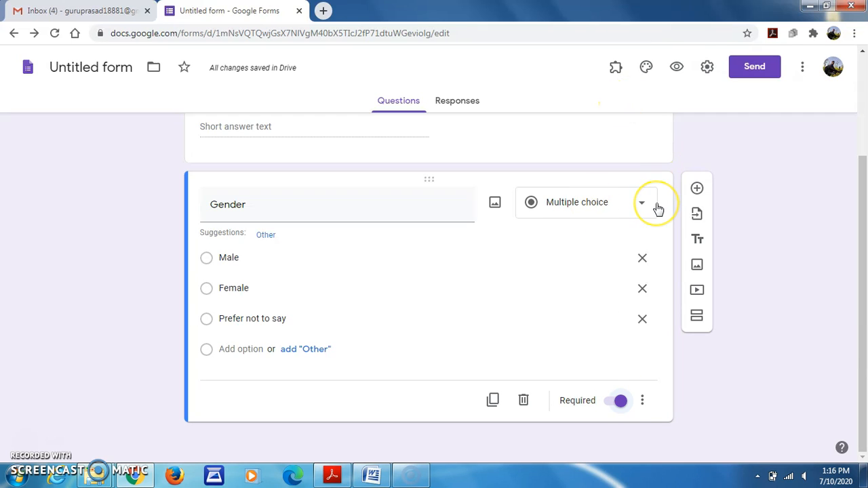
Add a third question worded "What are the ICT tools you are using" and set its type to Checkboxes.
{"action": "left_click", "coordinate": [697, 191]}
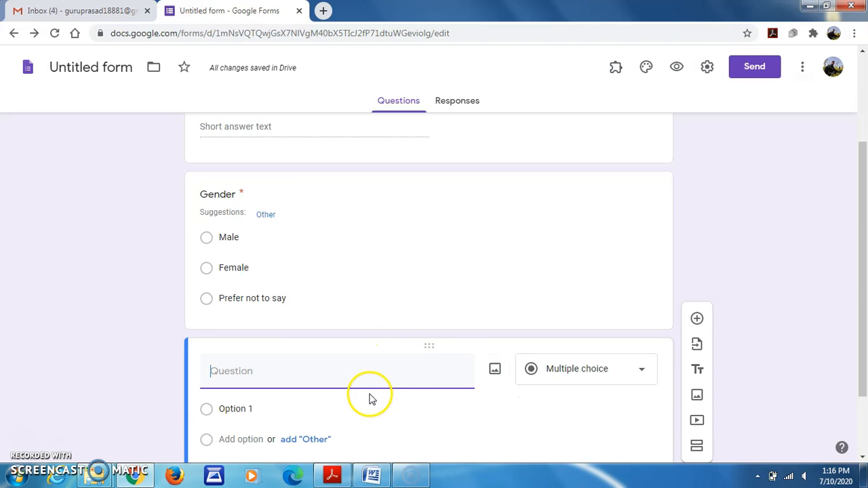
{"action": "left_click", "coordinate": [643, 375]}
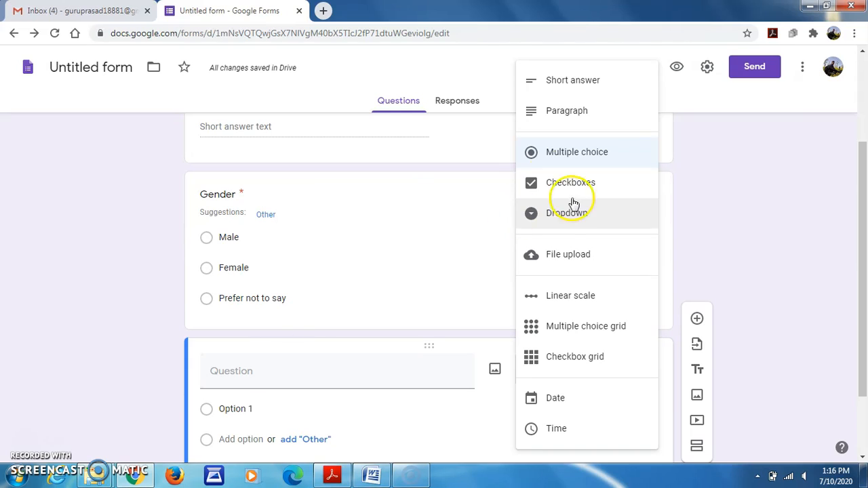
{"action": "left_click", "coordinate": [241, 384]}
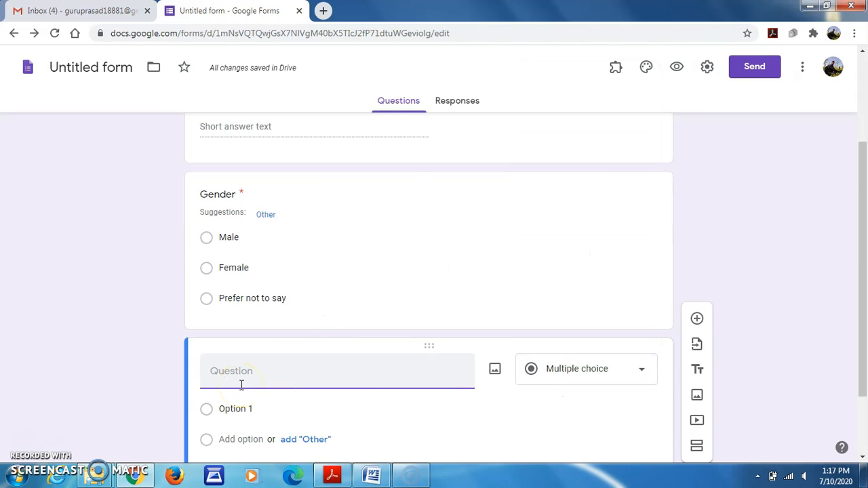
{"action": "type", "text": "What"}
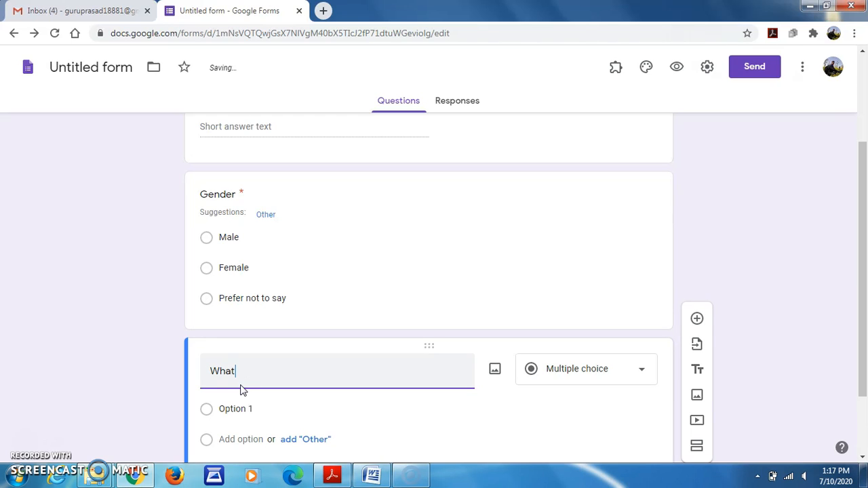
{"action": "key", "text": "BackSpace"}
{"action": "key", "text": "BackSpace"}
{"action": "key", "text": "BackSpace"}
{"action": "key", "text": "BackSpace"}
{"action": "type", "text": "What are the ICT tools you are using"}
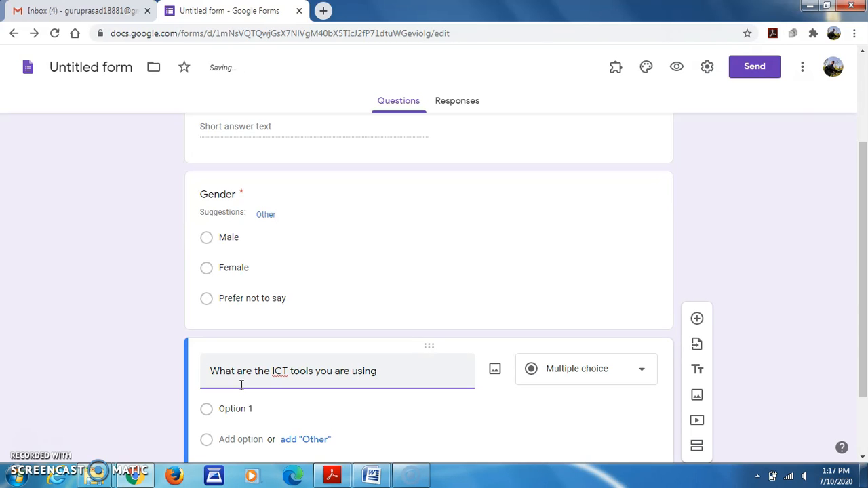
{"action": "left_click", "coordinate": [641, 373]}
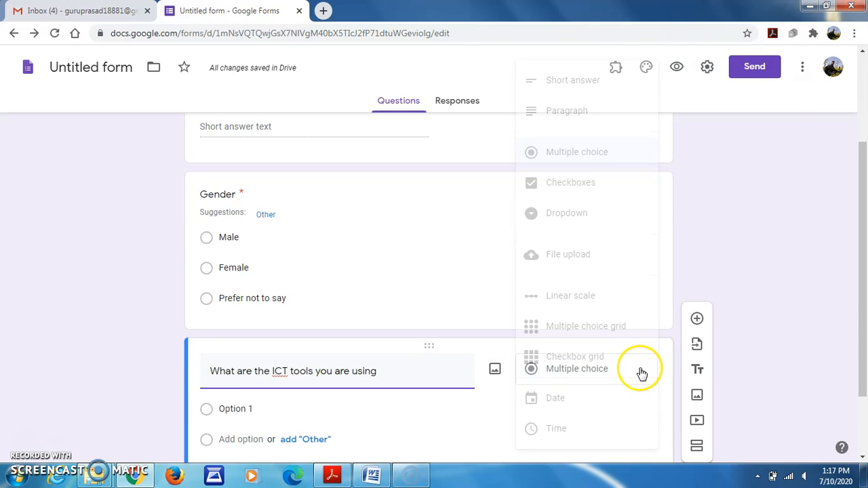
{"action": "left_click", "coordinate": [553, 184]}
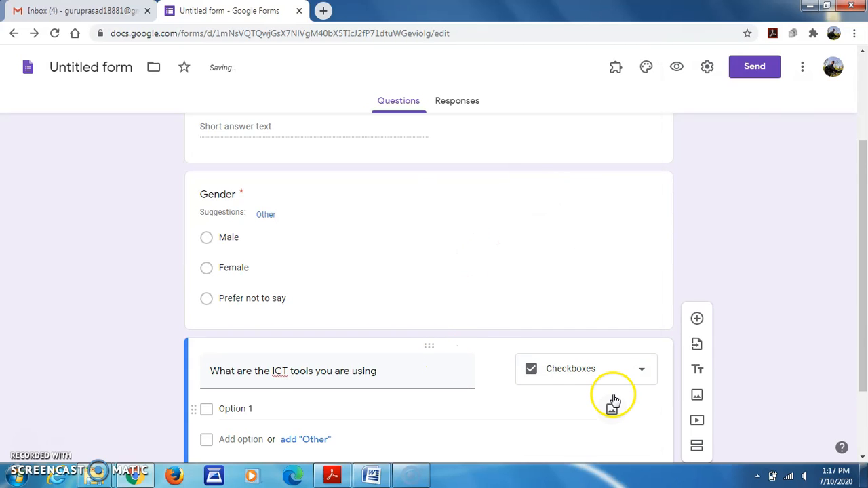
Enter "Google forms" and "Google Classroom" as the first two checkbox options of the ICT tools question.
{"action": "left_click", "coordinate": [239, 408]}
{"action": "type", "text": "G"}
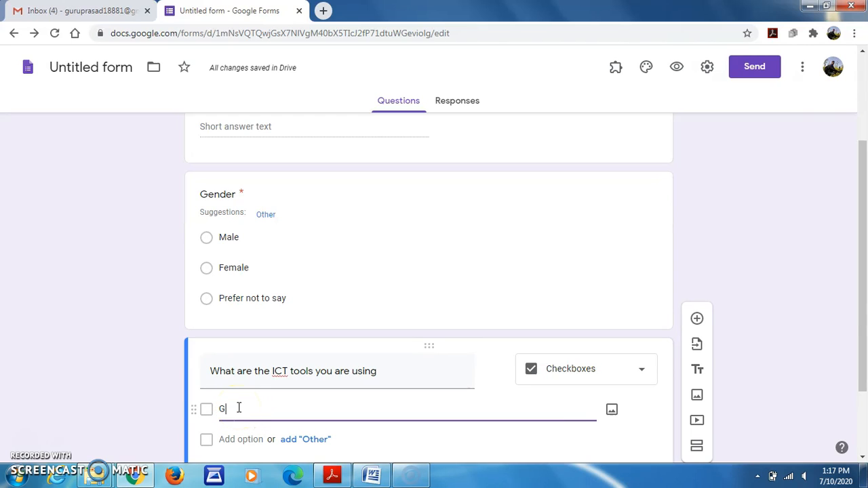
{"action": "type", "text": "oogle forms"}
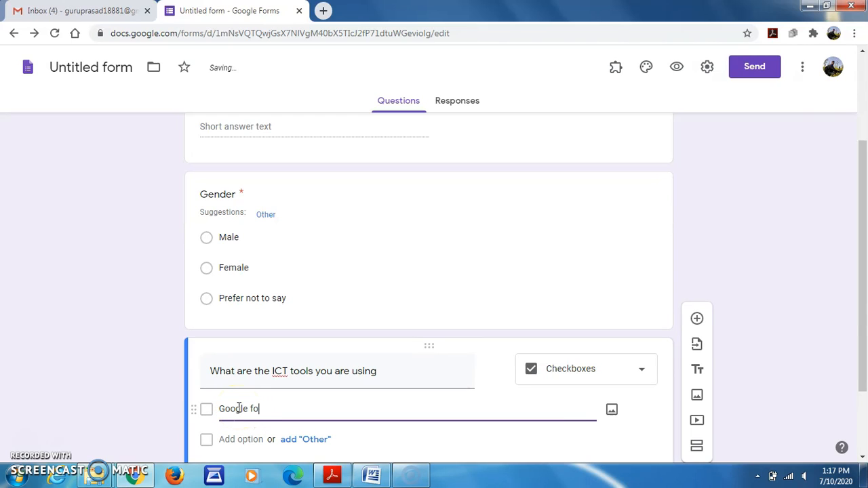
{"action": "left_click", "coordinate": [221, 439]}
{"action": "type", "text": "Goo"}
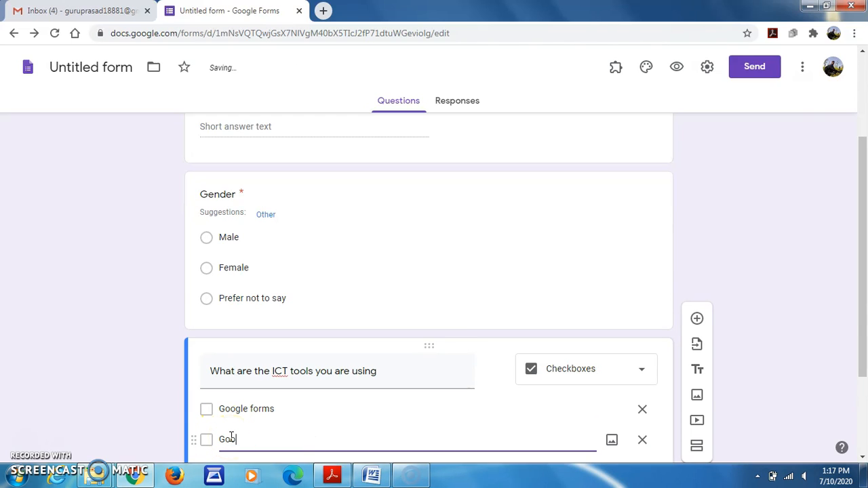
{"action": "type", "text": "gle Classroom"}
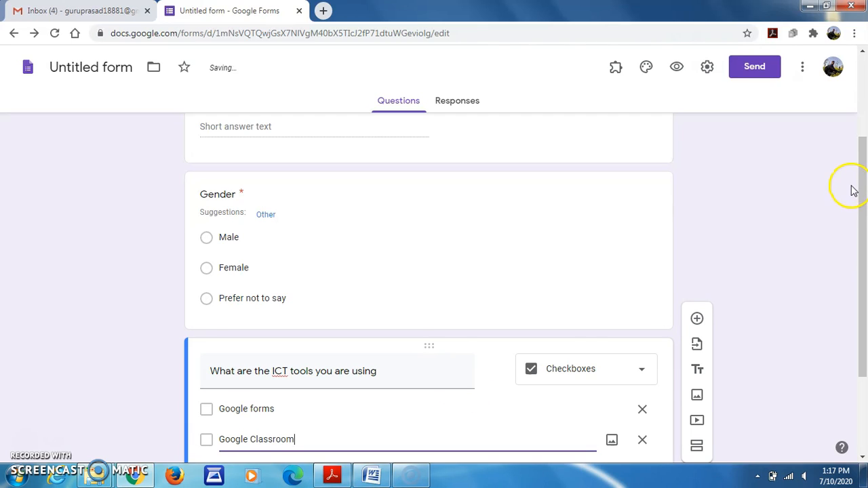
Add "OBS" and "Edmodo" as the third and fourth options of the ICT tools question.
{"action": "left_click_drag", "start_coordinate": [858, 195], "coordinate": [865, 333]}
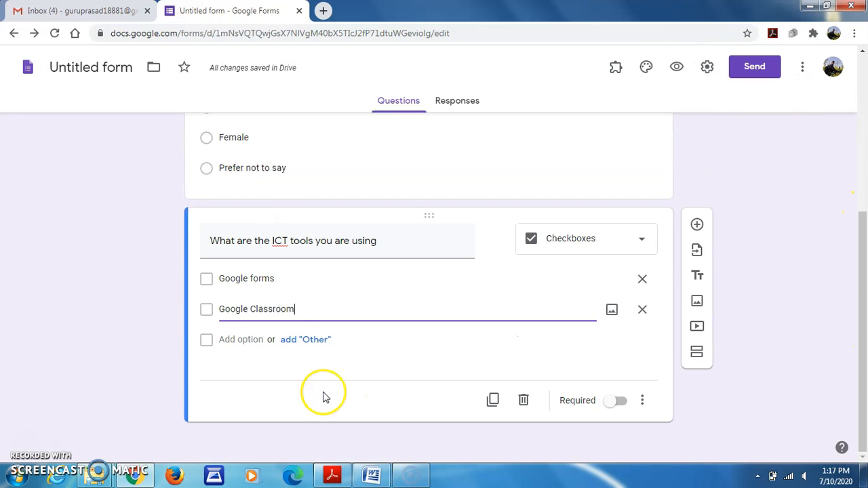
{"action": "left_click", "coordinate": [262, 339]}
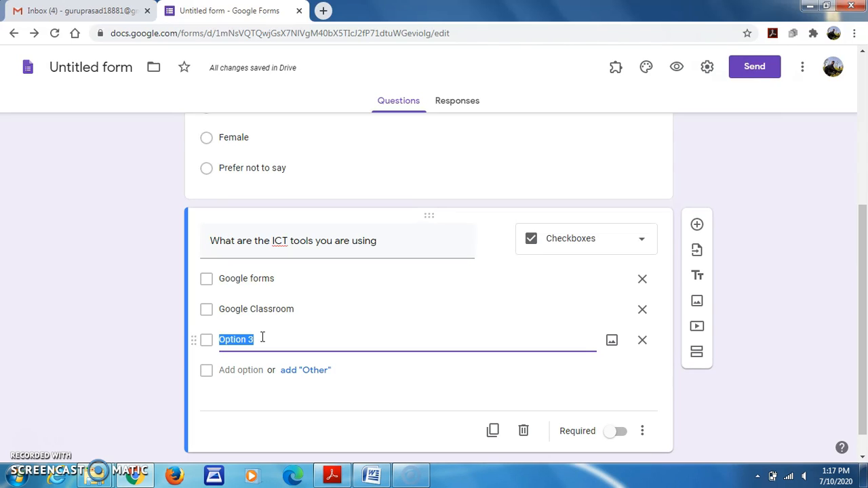
{"action": "type", "text": "O"}
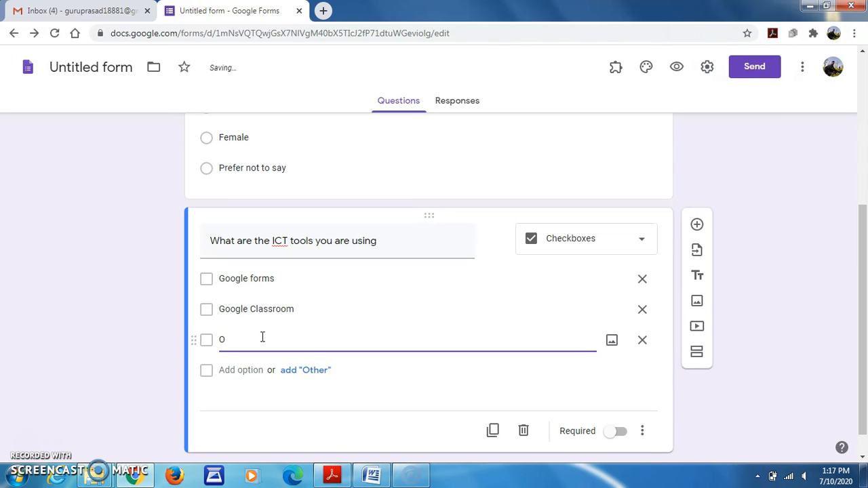
{"action": "type", "text": "BS"}
{"action": "left_click", "coordinate": [243, 372]}
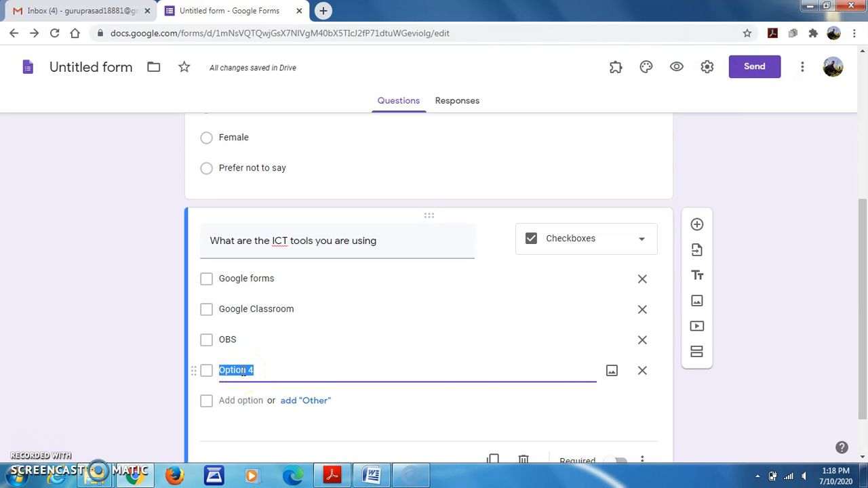
{"action": "type", "text": "Edm"}
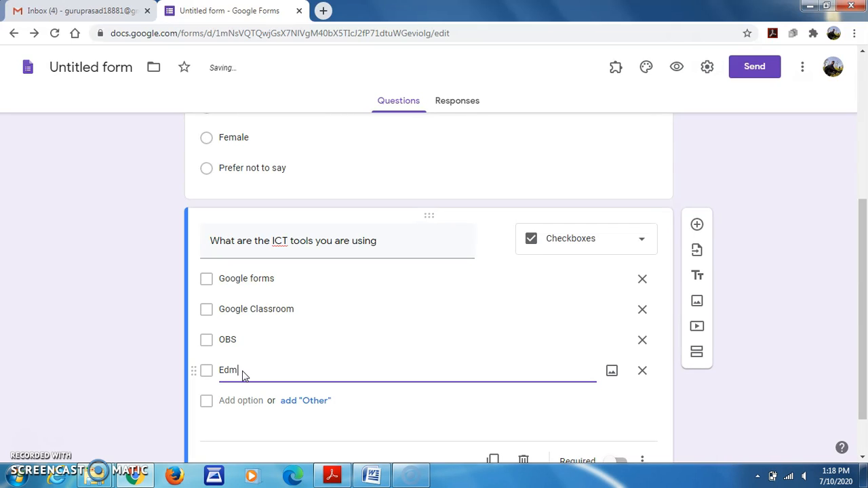
{"action": "type", "text": "odo"}
{"action": "left_click", "coordinate": [246, 402]}
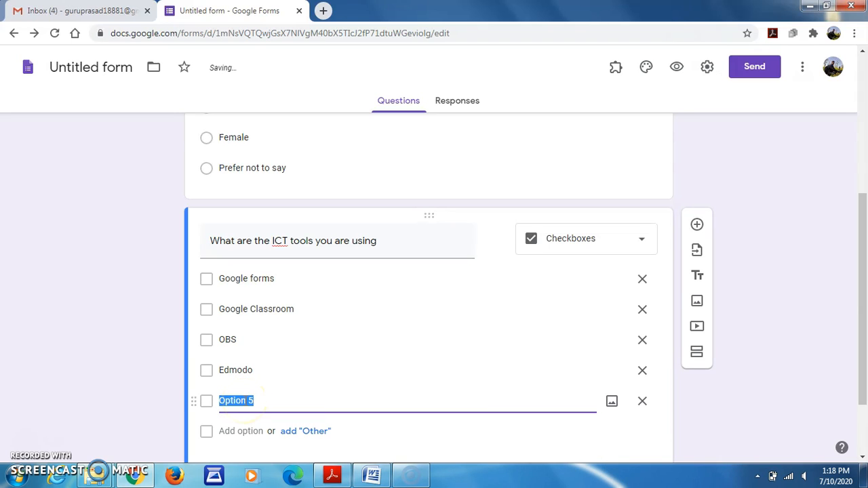
{"action": "left_click", "coordinate": [758, 399]}
{"action": "left_click_drag", "start_coordinate": [858, 310], "coordinate": [855, 348]}
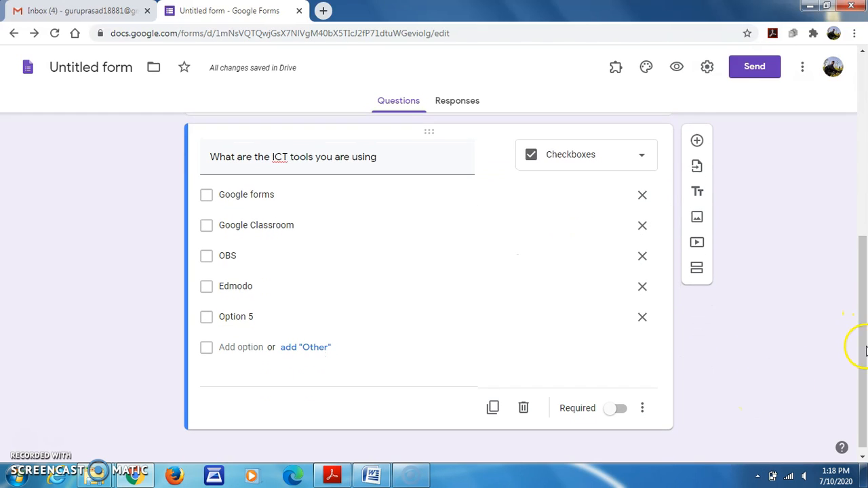
{"action": "left_click", "coordinate": [643, 318]}
{"action": "left_click", "coordinate": [769, 335]}
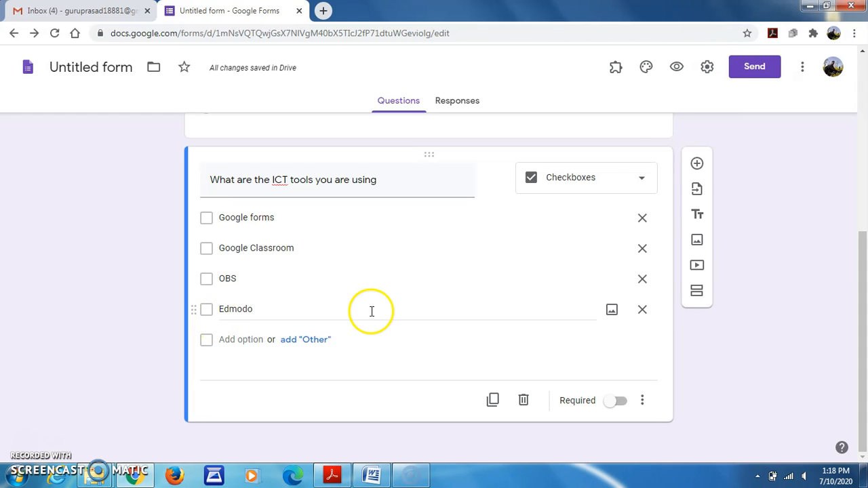
Add a fourth question of type Dropdown worded "Year of birth".
{"action": "left_click", "coordinate": [697, 165]}
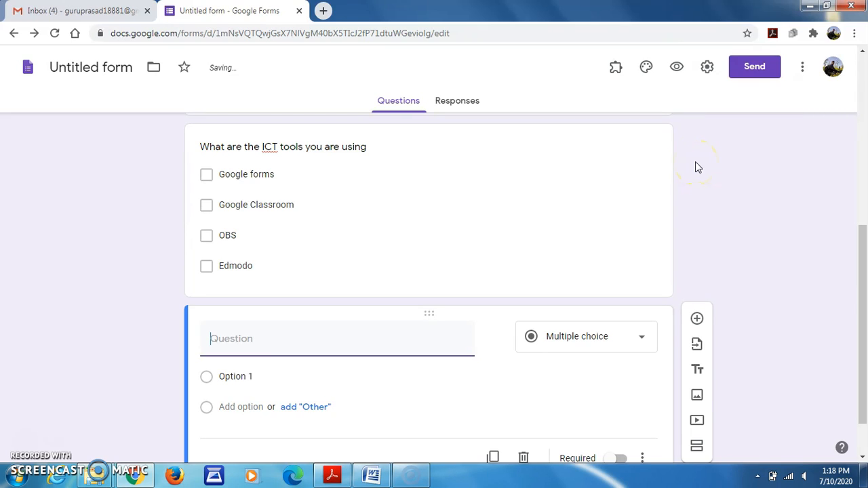
{"action": "left_click_drag", "start_coordinate": [863, 280], "coordinate": [853, 345]}
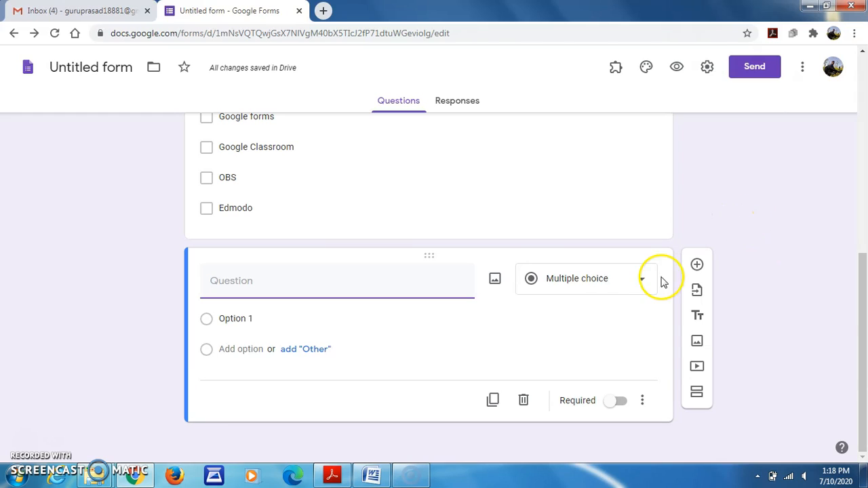
{"action": "left_click", "coordinate": [639, 281]}
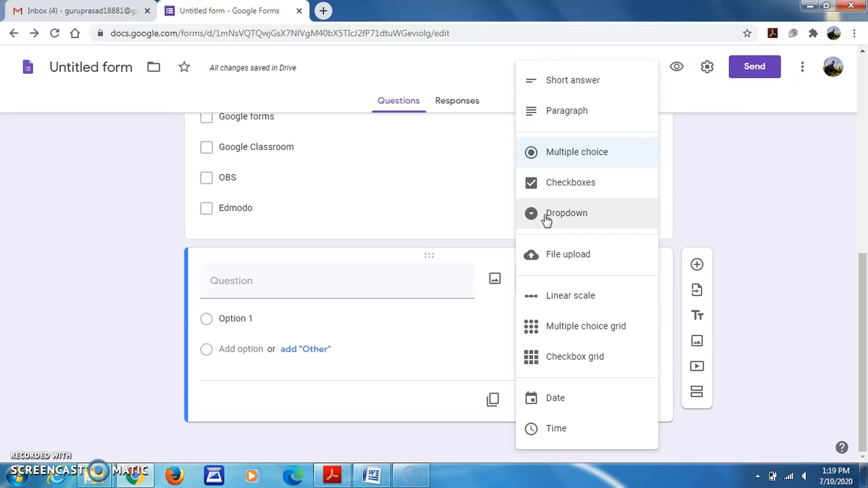
{"action": "left_click", "coordinate": [230, 284]}
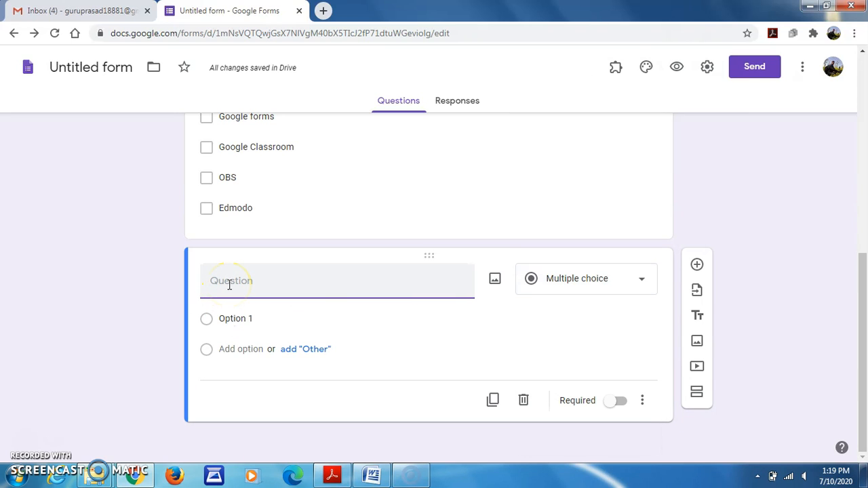
{"action": "left_click", "coordinate": [640, 279]}
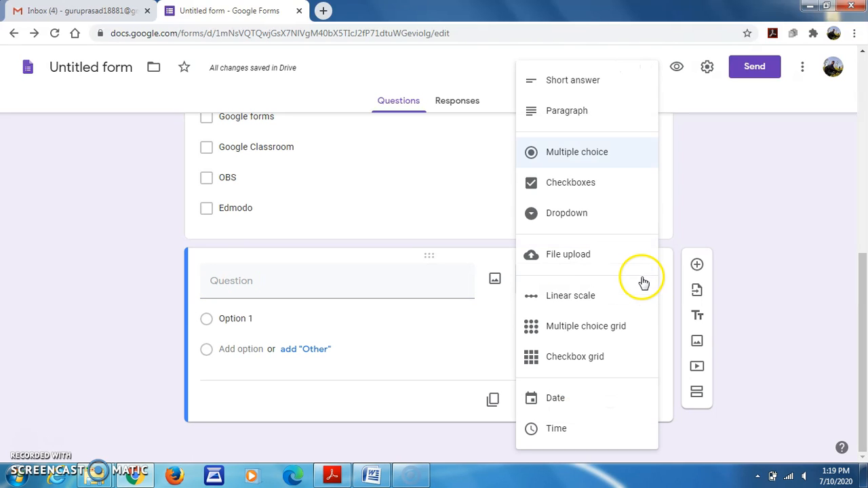
{"action": "left_click", "coordinate": [573, 214]}
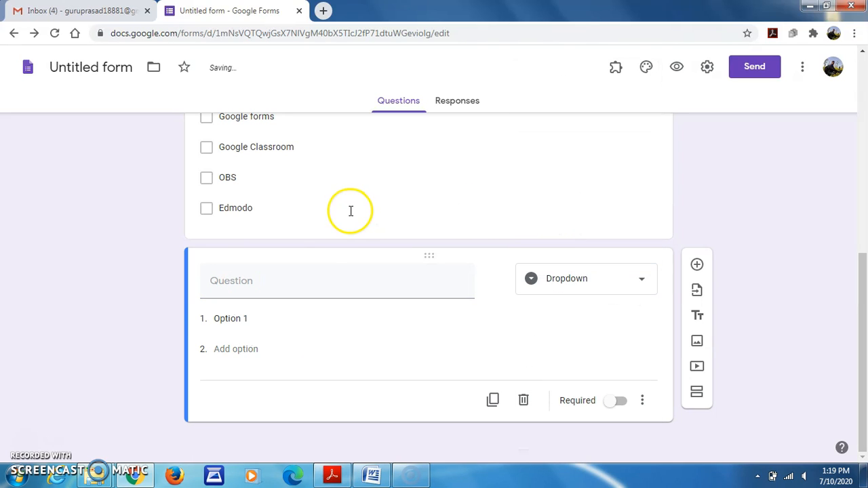
{"action": "left_click", "coordinate": [285, 275]}
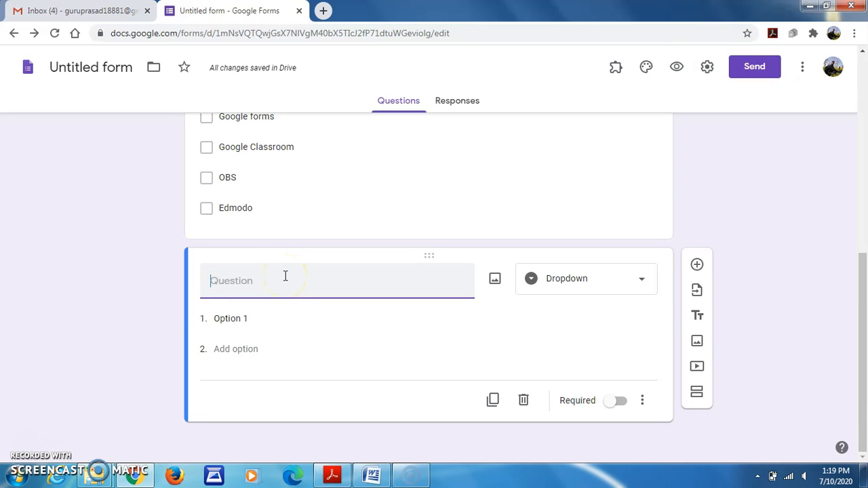
{"action": "type", "text": "Year of bir"}
{"action": "type", "text": "th"}
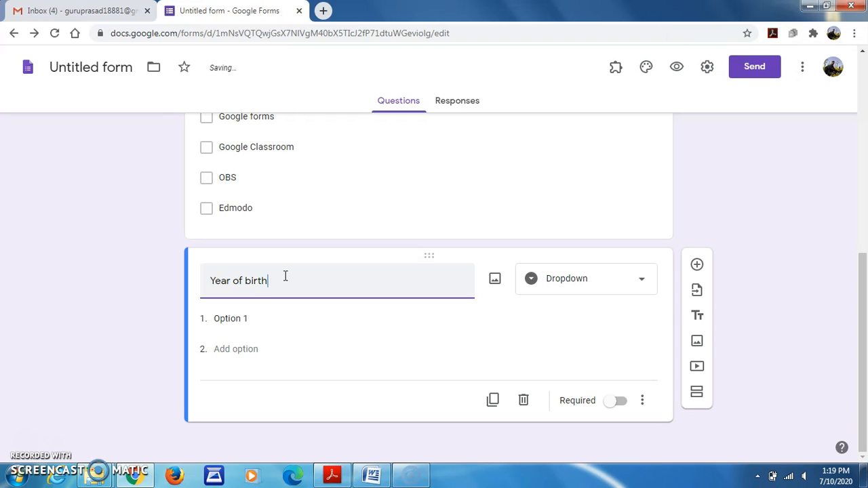
Set the first dropdown option of the Year of birth question to 1990.
{"action": "left_click", "coordinate": [243, 317]}
{"action": "left_click", "coordinate": [242, 318]}
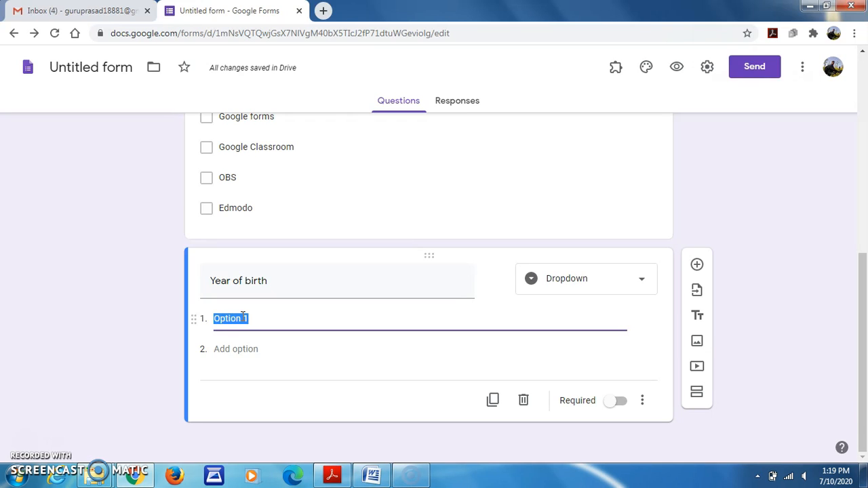
{"action": "type", "text": "20"}
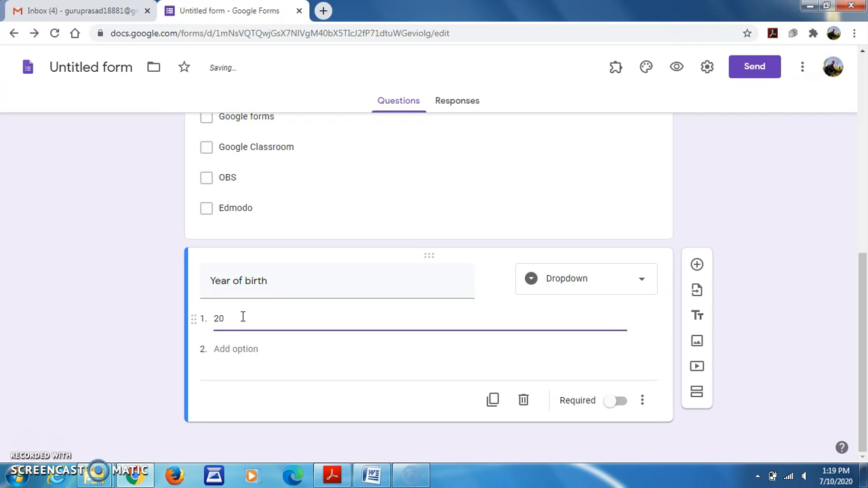
{"action": "key", "text": "BackSpace"}
{"action": "key", "text": "BackSpace"}
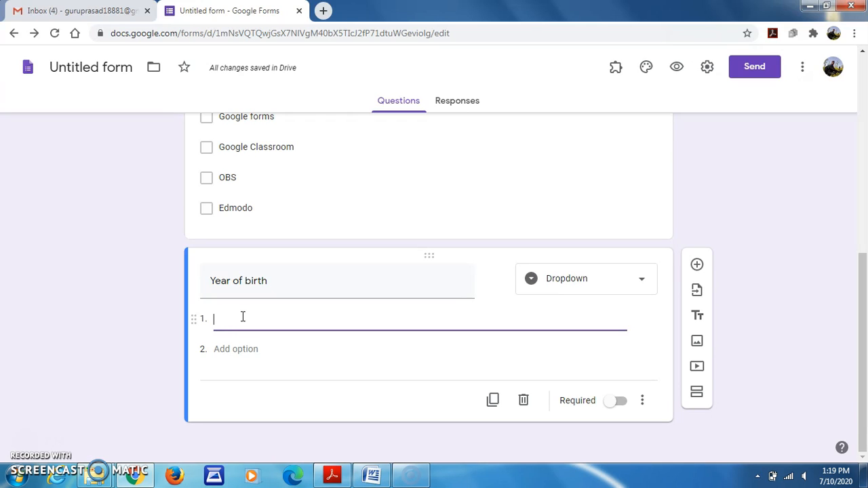
{"action": "type", "text": "1"}
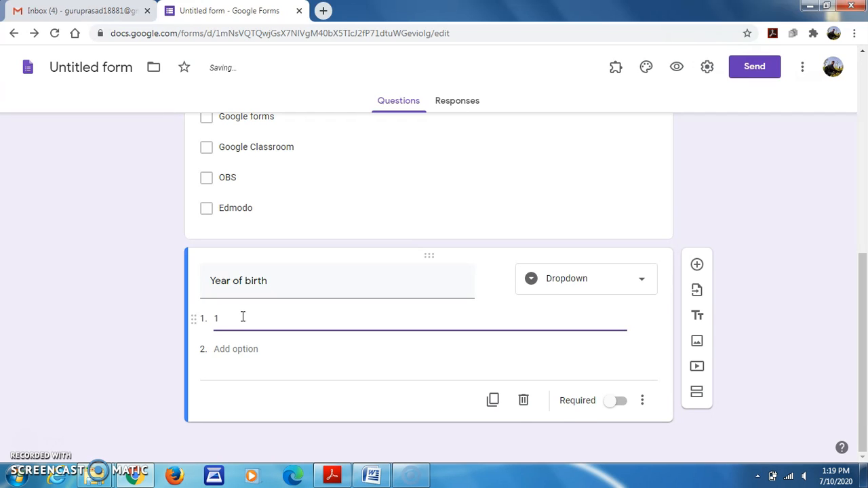
{"action": "type", "text": "990"}
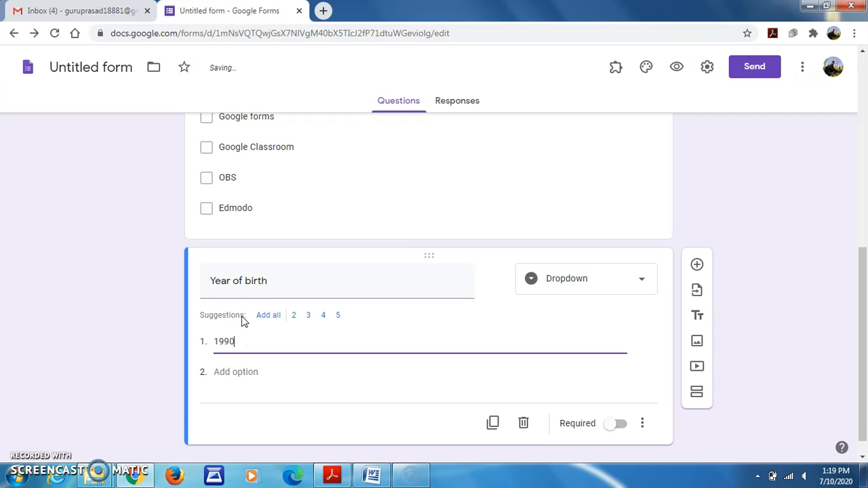
{"action": "type", "text": "-91"}
{"action": "left_click", "coordinate": [238, 372]}
{"action": "key", "text": "BackSpace"}
{"action": "key", "text": "BackSpace"}
{"action": "key", "text": "BackSpace"}
Add 1991, 1992, 1993 and 1994 as the second to fifth options of the Year of birth dropdown question.
{"action": "left_click", "coordinate": [243, 372]}
{"action": "type", "text": "1991"}
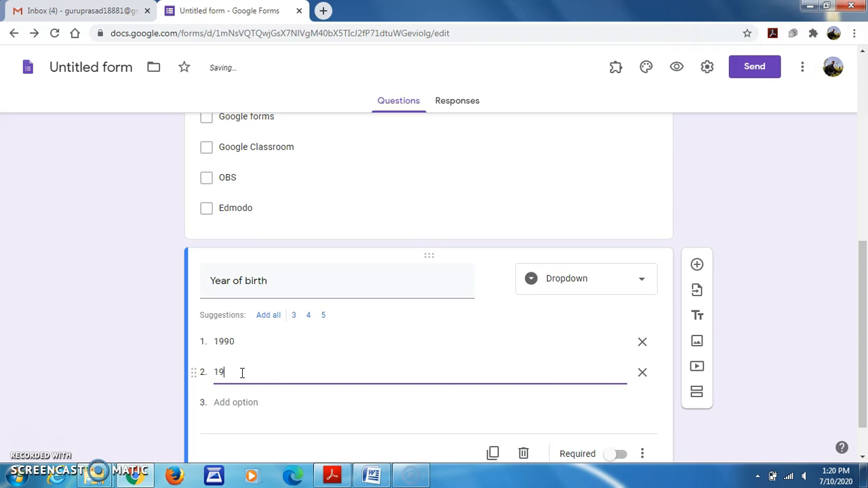
{"action": "left_click", "coordinate": [241, 402]}
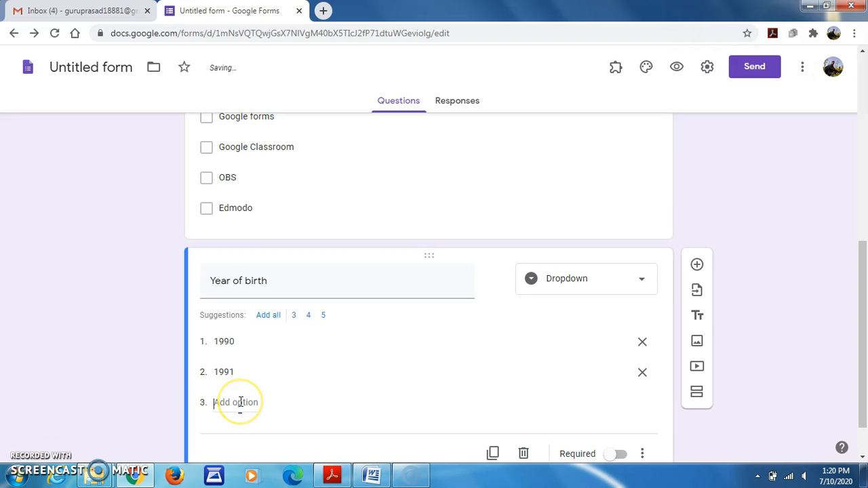
{"action": "type", "text": "1992"}
{"action": "left_click", "coordinate": [237, 433]}
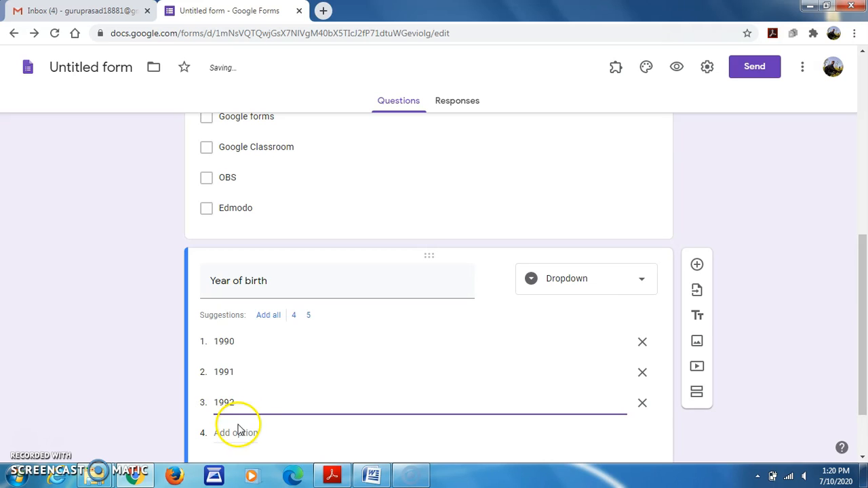
{"action": "type", "text": "1993"}
{"action": "left_click", "coordinate": [237, 454]}
{"action": "type", "text": "1994"}
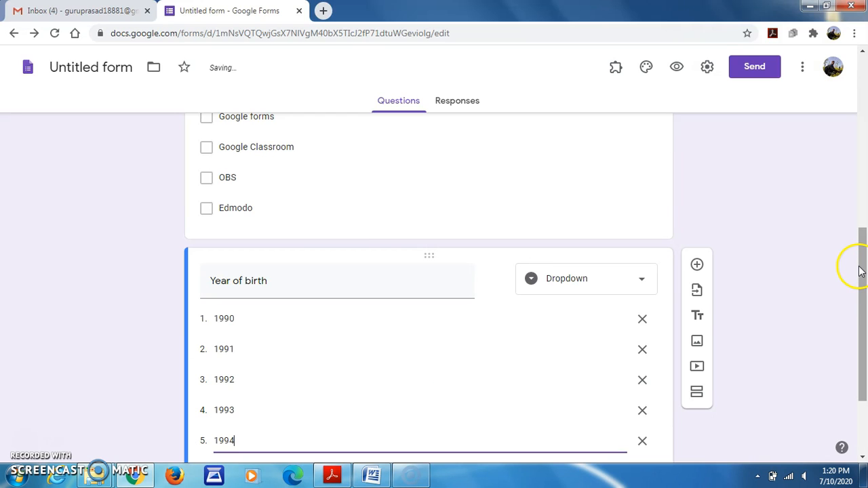
{"action": "left_click_drag", "start_coordinate": [860, 270], "coordinate": [866, 343]}
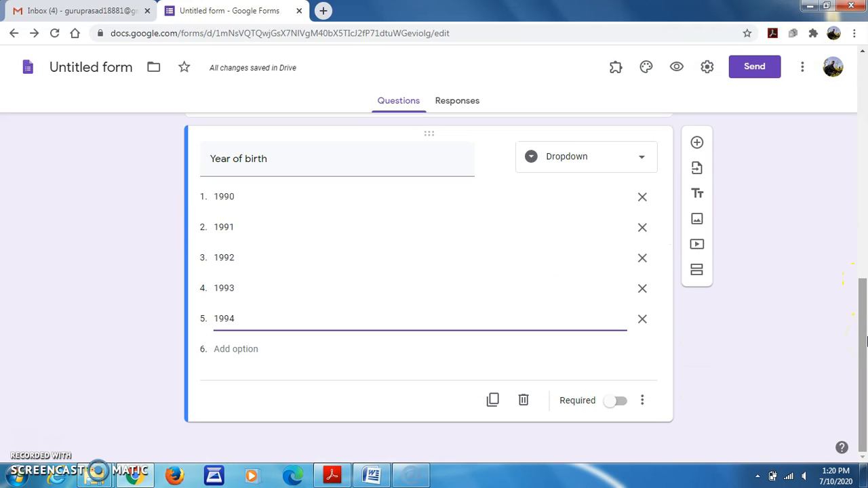
{"action": "left_click", "coordinate": [757, 312]}
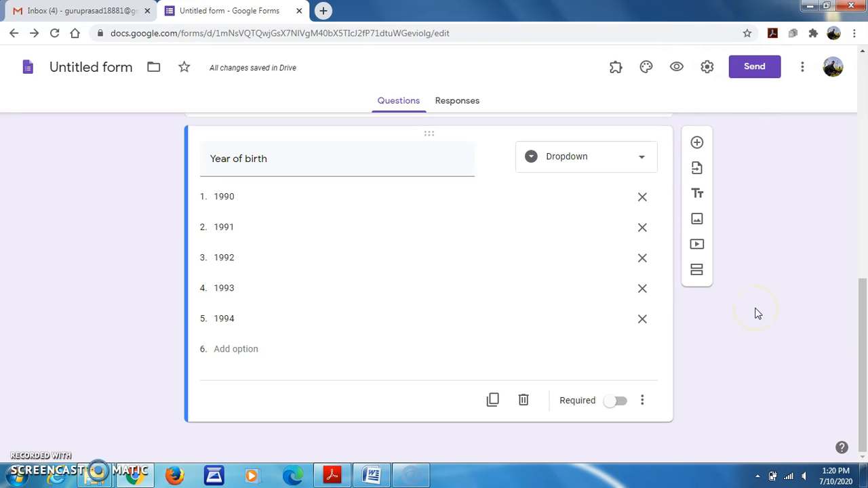
Add a fifth question below Year of birth and set its type to Linear scale.
{"action": "left_click", "coordinate": [697, 143]}
{"action": "left_click_drag", "start_coordinate": [853, 279], "coordinate": [865, 344]}
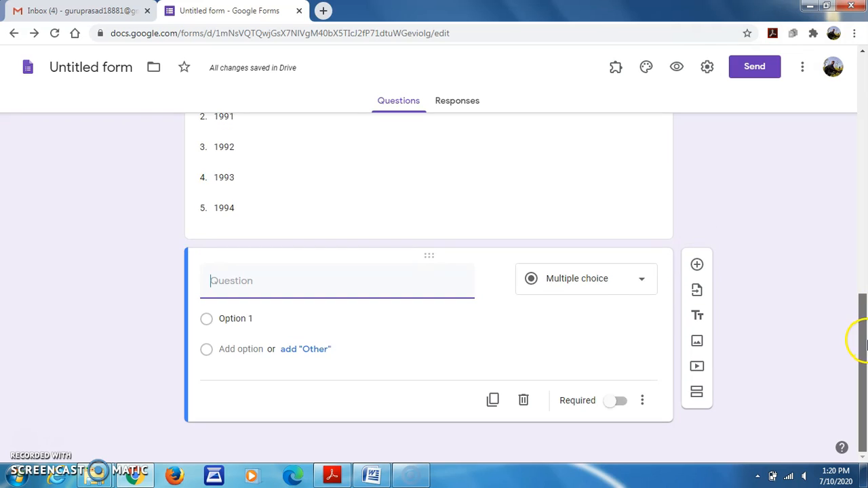
{"action": "left_click", "coordinate": [645, 277]}
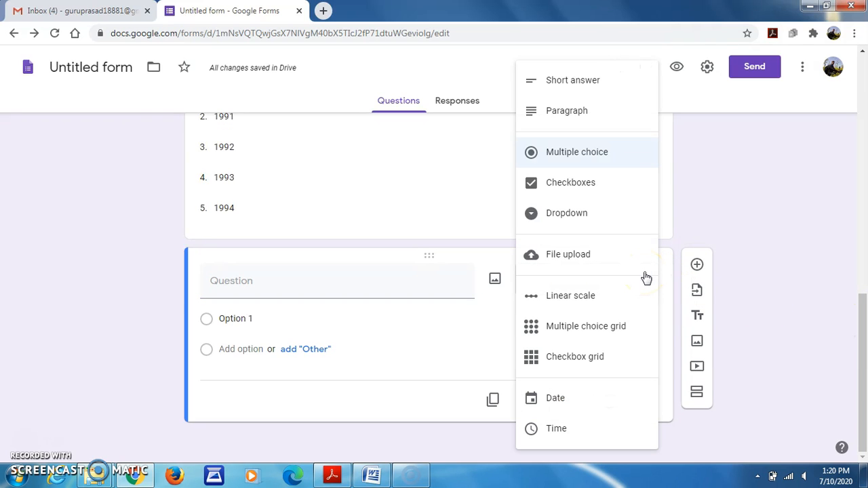
{"action": "left_click", "coordinate": [563, 303]}
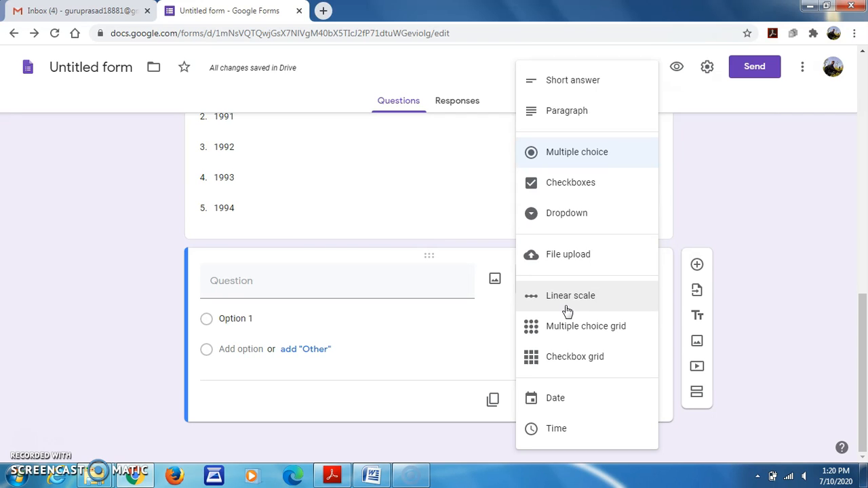
{"action": "left_click", "coordinate": [567, 311]}
{"action": "left_click", "coordinate": [360, 369]}
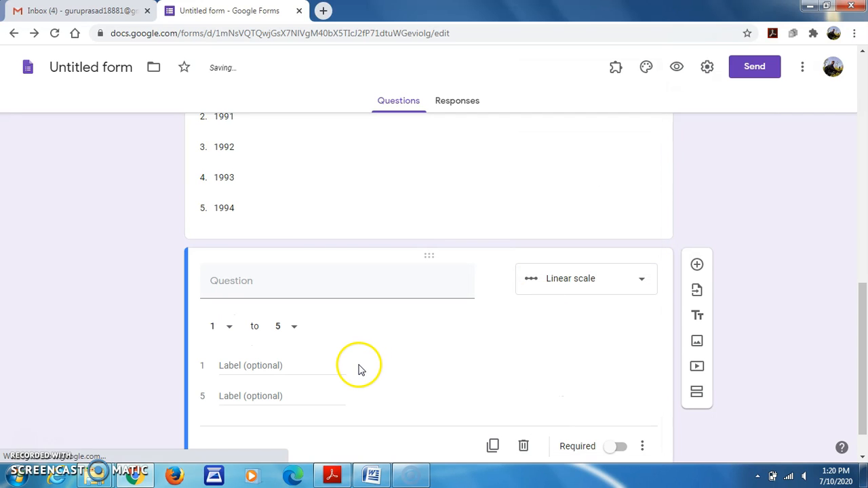
Copy "Is syllabus creating interest in you?" from the Feedback from stakeholders Word document into the linear scale question's title in the form.
{"action": "left_click", "coordinate": [370, 476]}
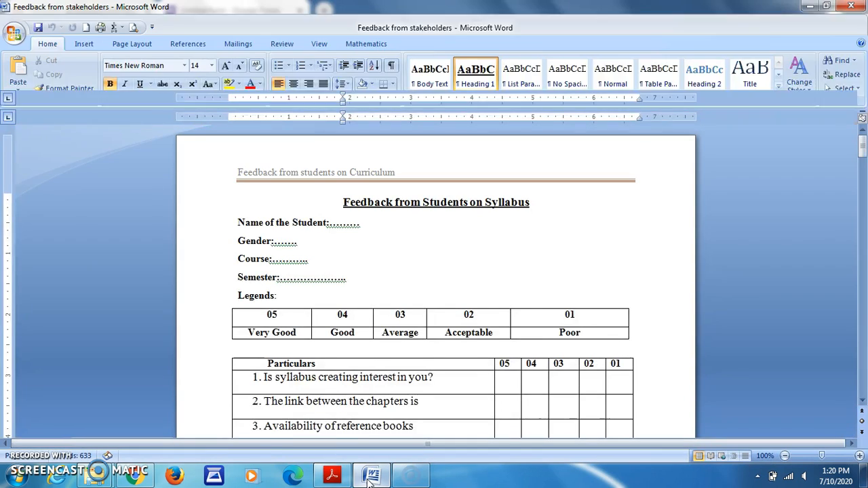
{"action": "left_click_drag", "start_coordinate": [264, 359], "coordinate": [441, 367]}
{"action": "key", "text": "ctrl+c"}
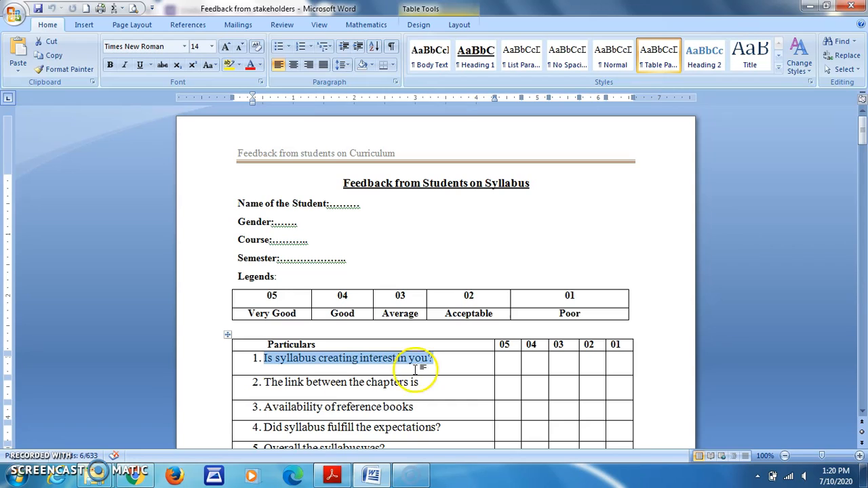
{"action": "left_click", "coordinate": [134, 476]}
{"action": "left_click", "coordinate": [228, 293]}
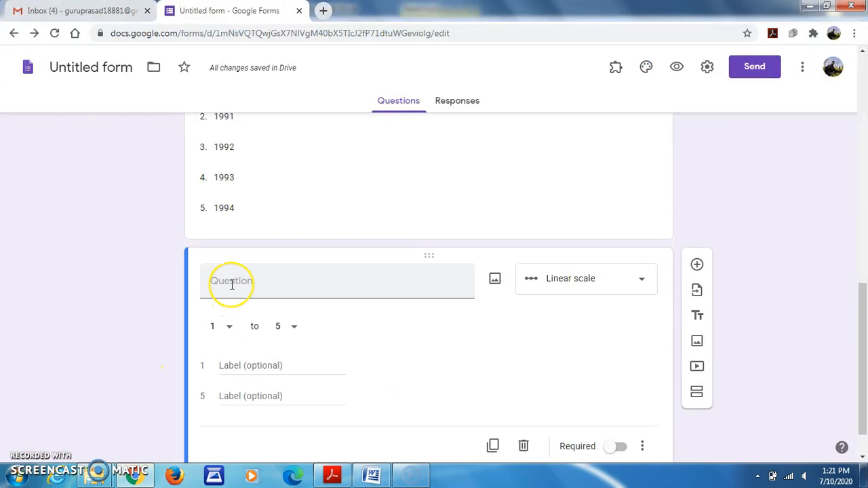
{"action": "key", "text": "ctrl+v"}
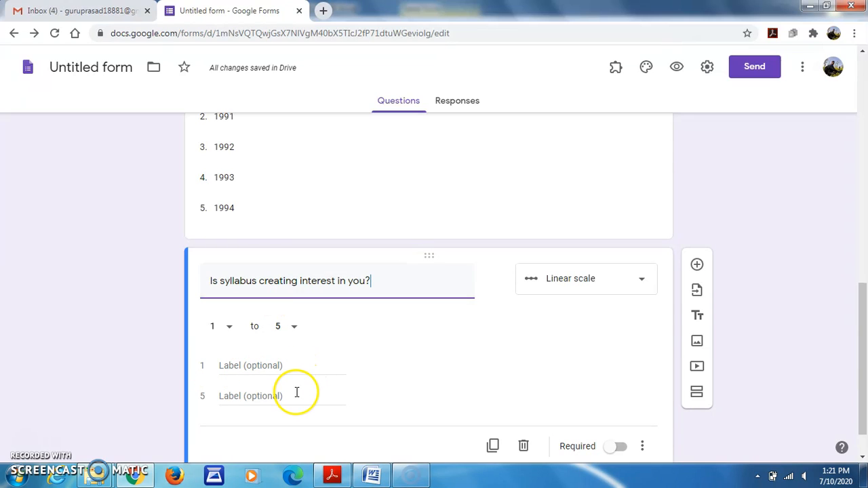
Label value 1 of the linear scale "Poor" and value 5 "Very good".
{"action": "left_click", "coordinate": [253, 366]}
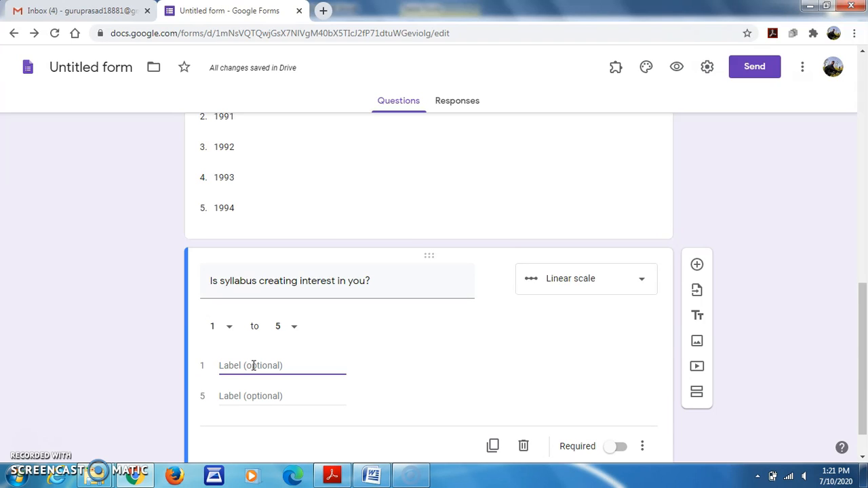
{"action": "type", "text": "Poor"}
{"action": "left_click", "coordinate": [234, 398]}
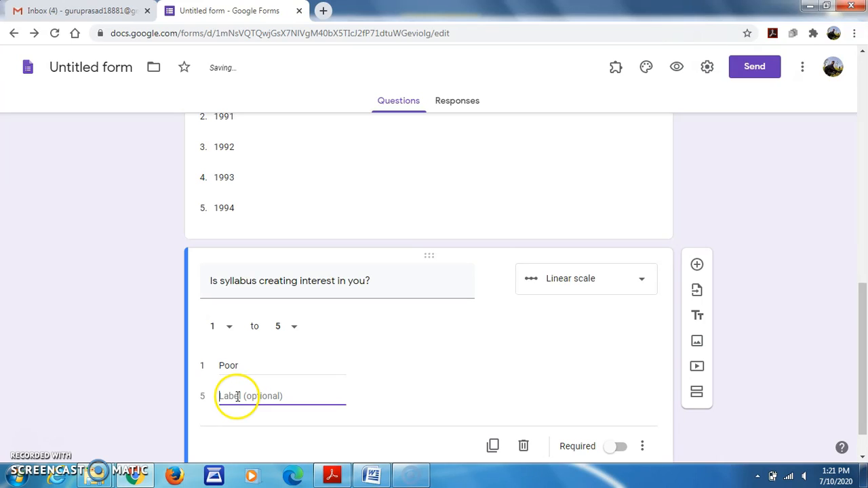
{"action": "type", "text": "Very"}
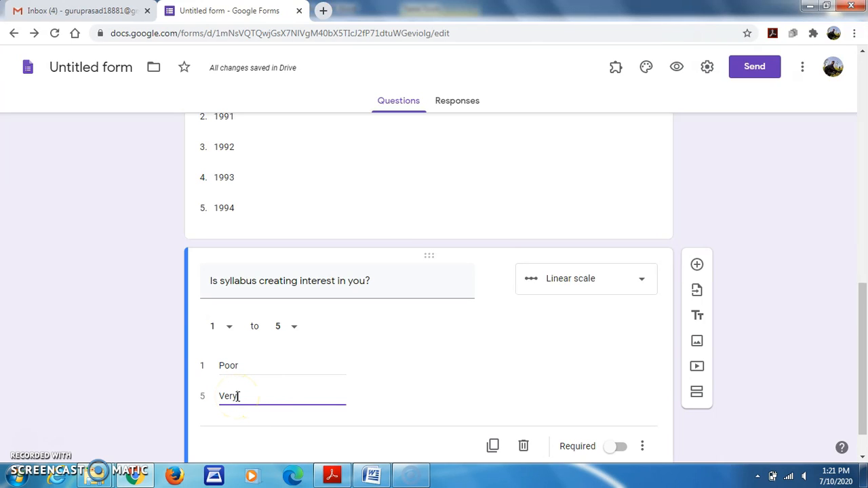
{"action": "type", "text": " good"}
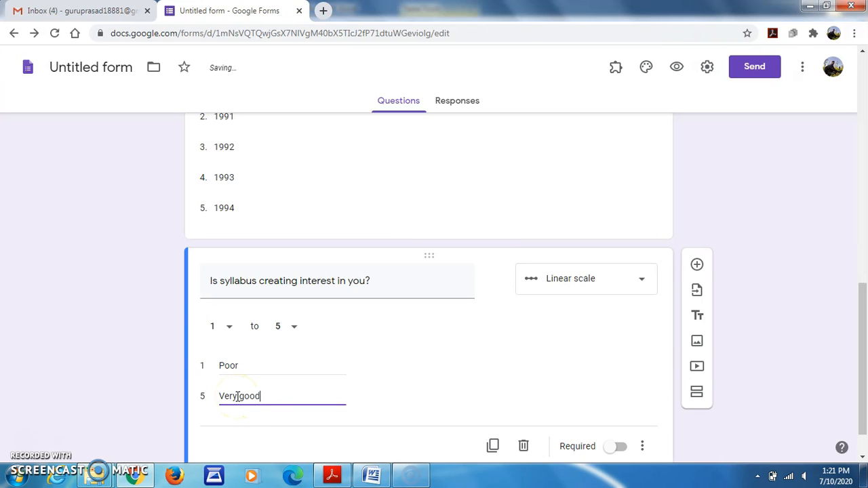
Check the rating legend in the Word feedback document against the scale labels and return to the form in Chrome.
{"action": "left_click", "coordinate": [371, 478]}
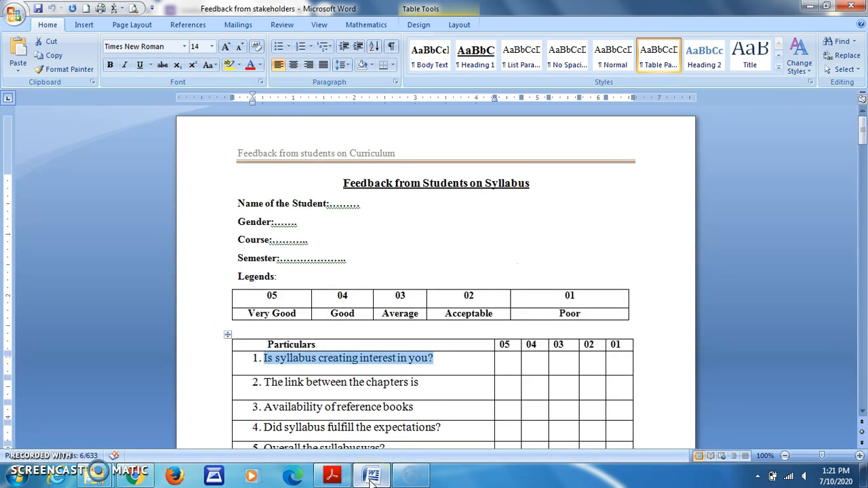
{"action": "left_click", "coordinate": [337, 480]}
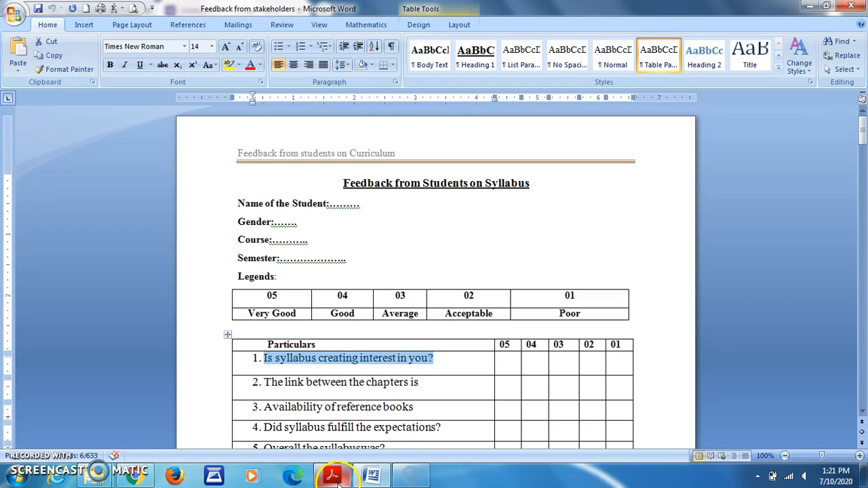
{"action": "mouse_move", "coordinate": [374, 480]}
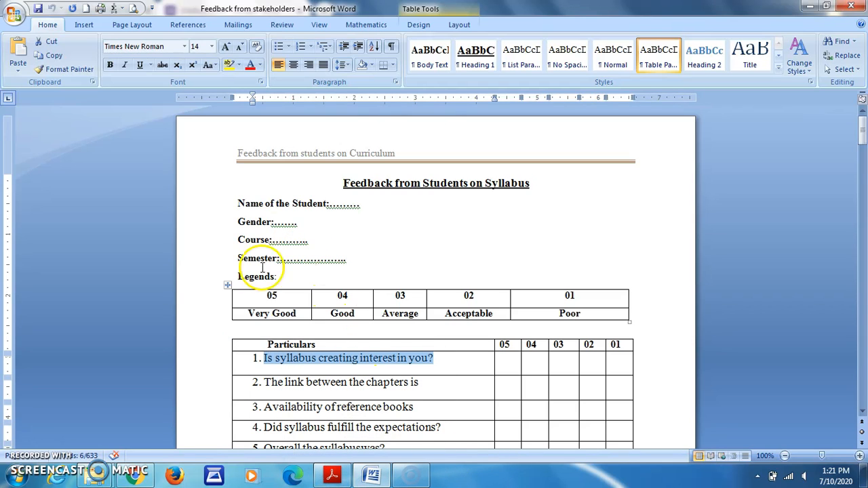
{"action": "left_click", "coordinate": [137, 476]}
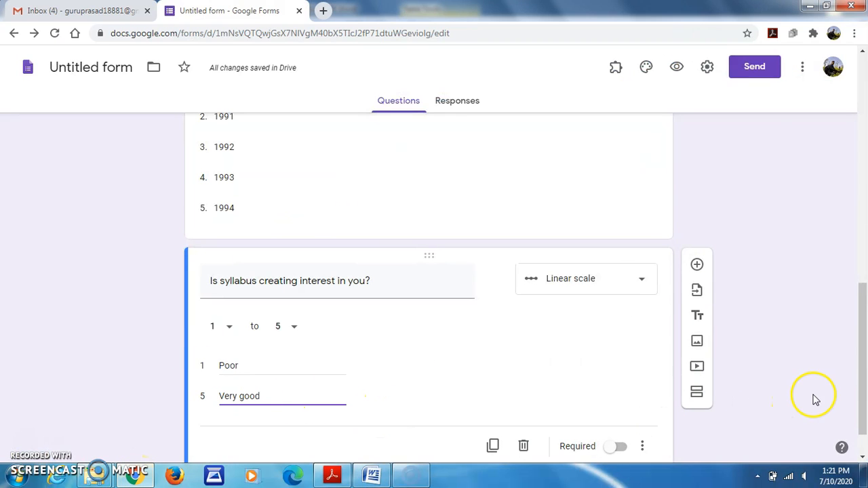
Try the Required setting on the linear scale question, switching it on and back off.
{"action": "left_click_drag", "start_coordinate": [855, 293], "coordinate": [860, 321]}
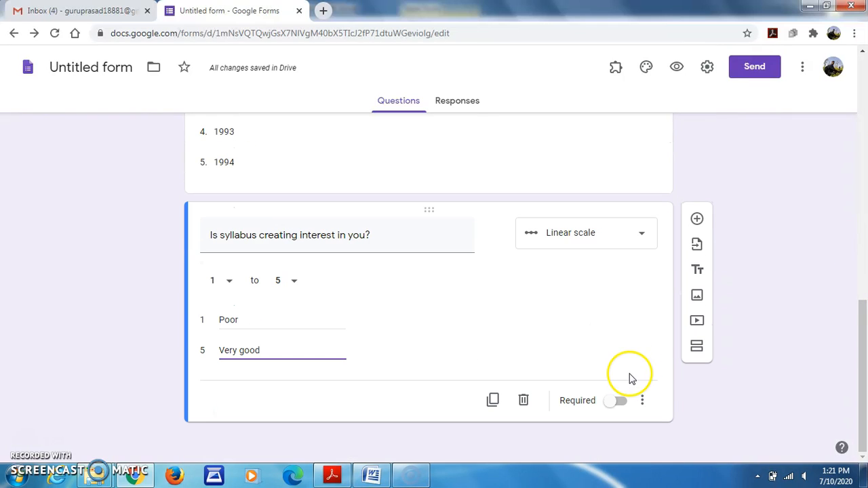
{"action": "left_click", "coordinate": [623, 405]}
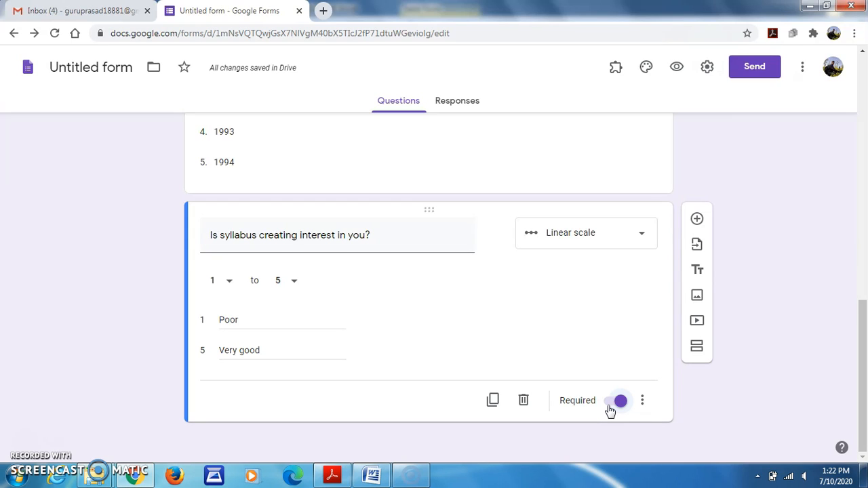
{"action": "left_click", "coordinate": [610, 405]}
{"action": "left_click", "coordinate": [619, 405]}
{"action": "left_click", "coordinate": [612, 404]}
Add a sixth question below the linear scale question and set its type to Multiple choice grid.
{"action": "left_click", "coordinate": [697, 220]}
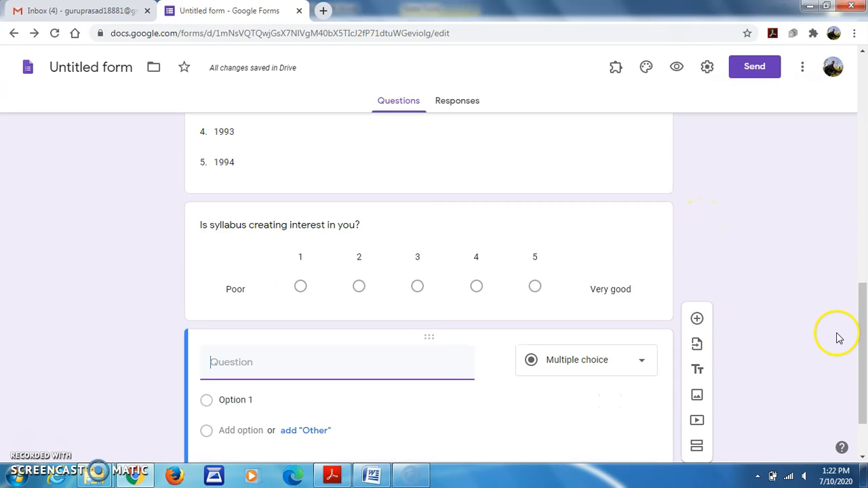
{"action": "left_click_drag", "start_coordinate": [855, 305], "coordinate": [854, 368]}
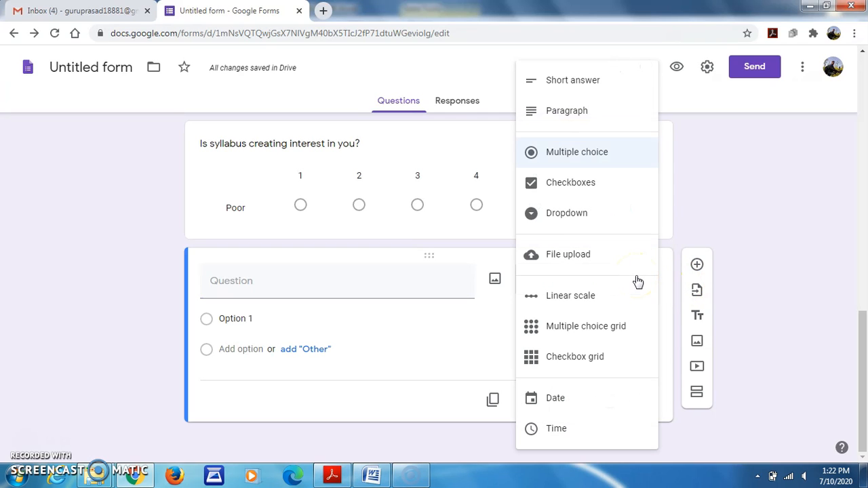
{"action": "left_click", "coordinate": [596, 327]}
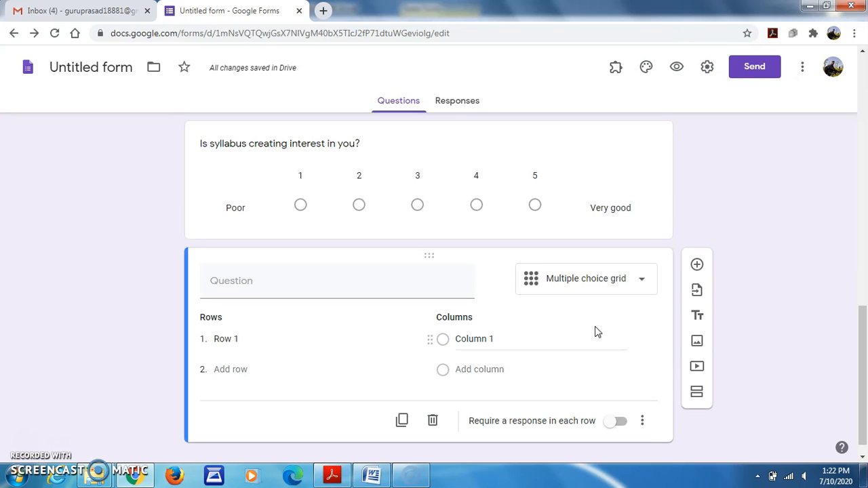
{"action": "left_click", "coordinate": [47, 437]}
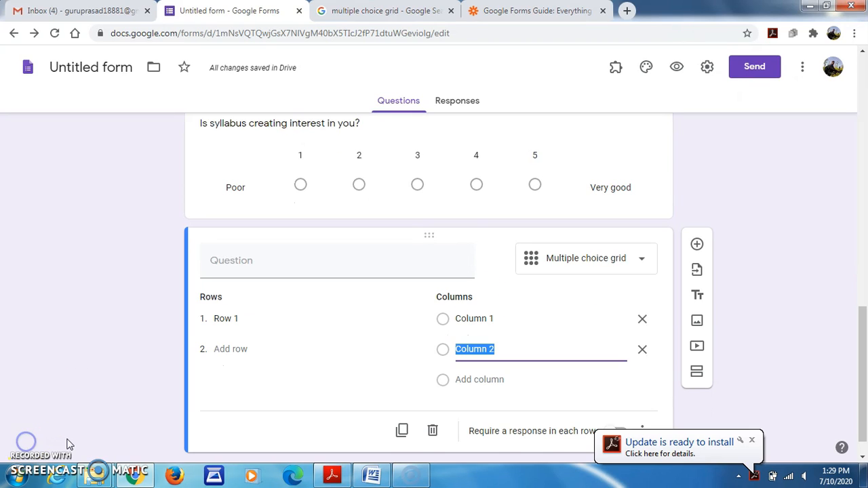
Word the multiple choice grid question "Which google tool you want to know more about".
{"action": "left_click", "coordinate": [228, 261]}
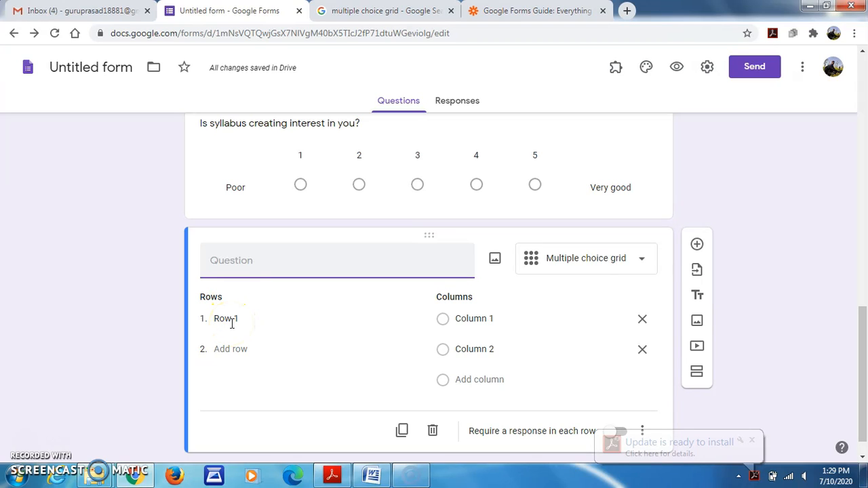
{"action": "left_click", "coordinate": [232, 324]}
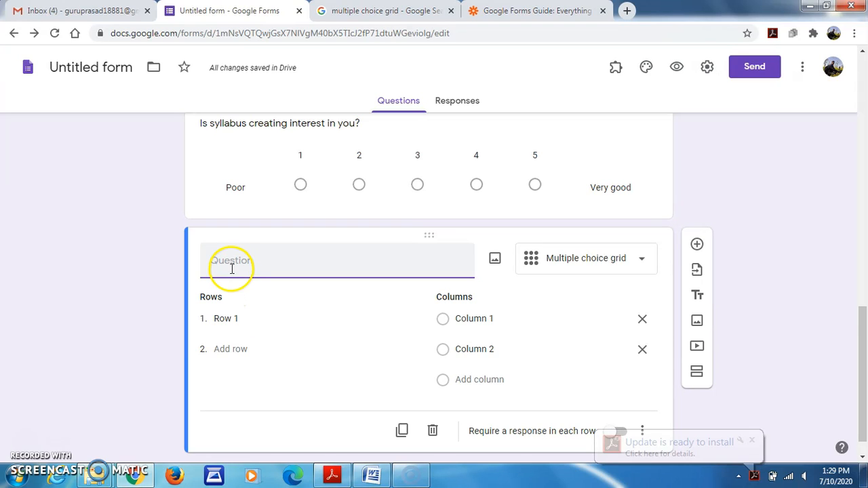
{"action": "left_click", "coordinate": [232, 270]}
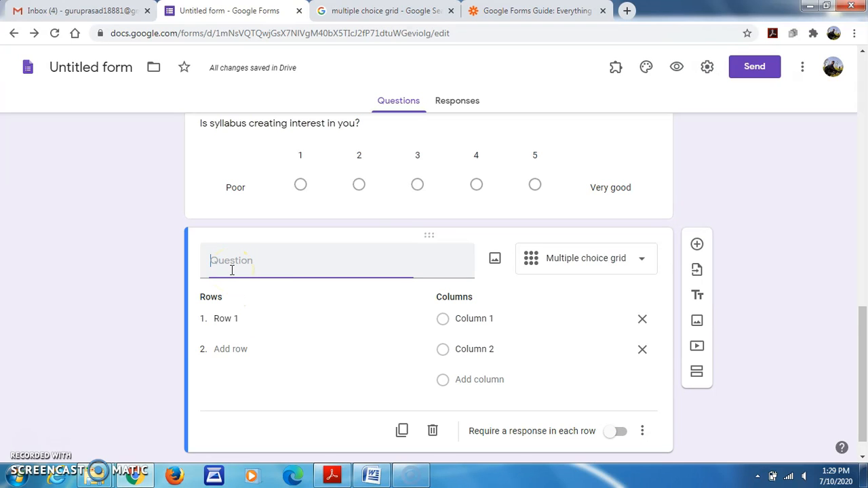
{"action": "type", "text": "Wh"}
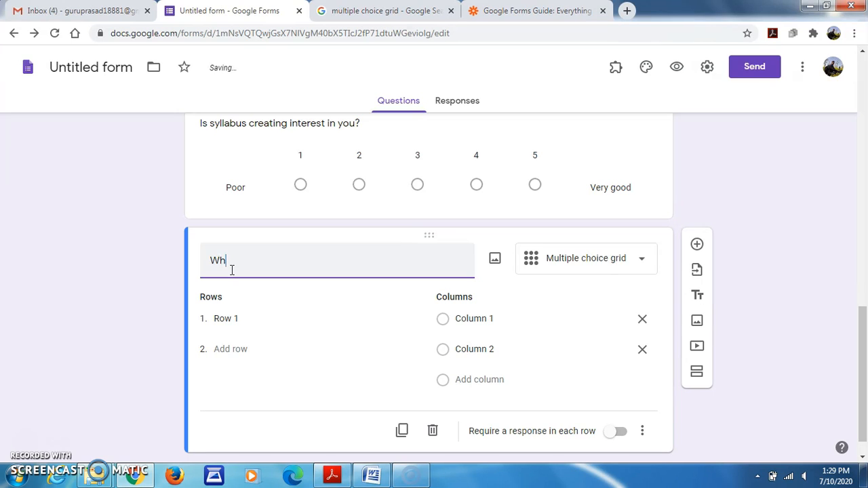
{"action": "type", "text": "ich google tool you wnat to"}
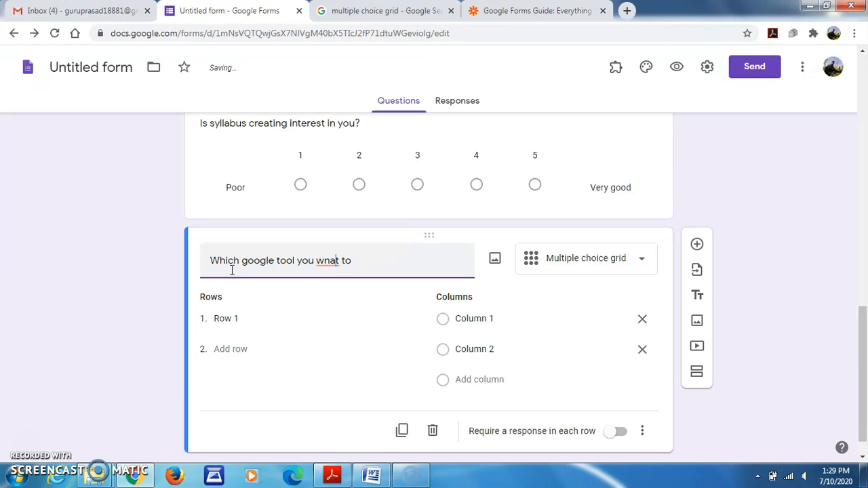
{"action": "key", "text": "BackSpace"}
{"action": "key", "text": "BackSpace"}
{"action": "key", "text": "BackSpace"}
{"action": "key", "text": "BackSpace"}
{"action": "key", "text": "BackSpace"}
{"action": "key", "text": "BackSpace"}
{"action": "type", "text": "ant to know more "}
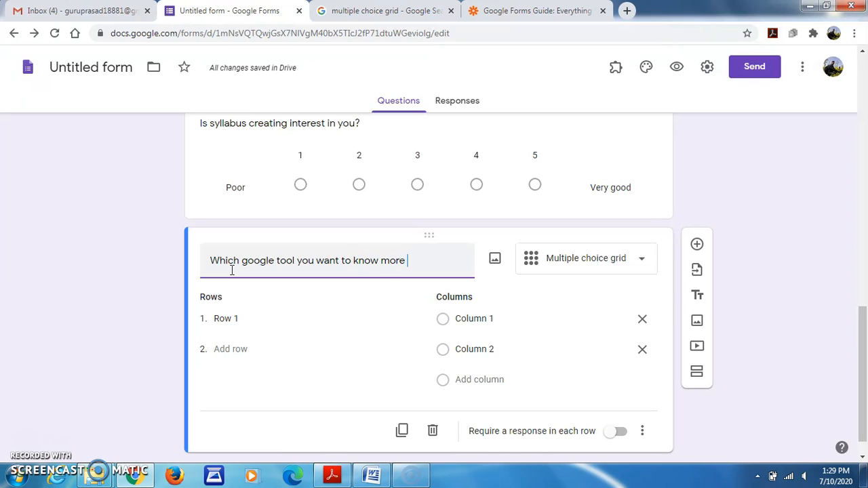
{"action": "type", "text": "about"}
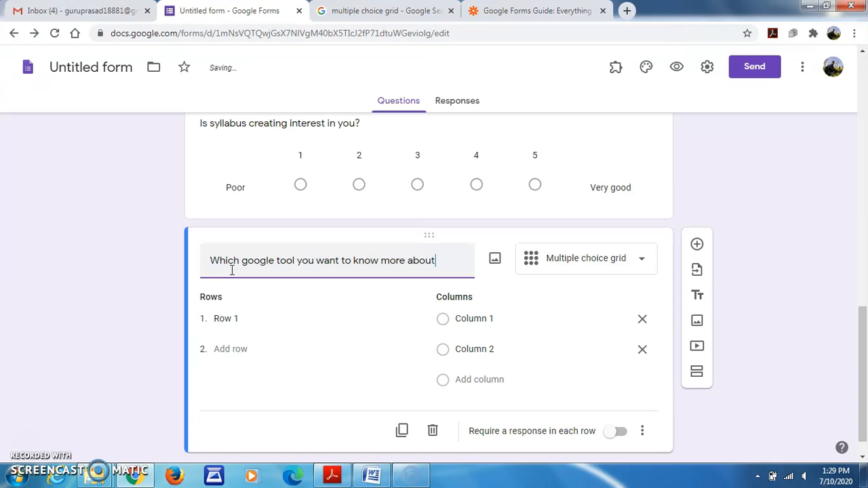
End the multiple choice grid question with a question mark and name its first row "Google forms".
{"action": "type", "text": "?"}
{"action": "left_click", "coordinate": [66, 306]}
{"action": "left_click", "coordinate": [217, 328]}
{"action": "triple_click", "coordinate": [225, 319]}
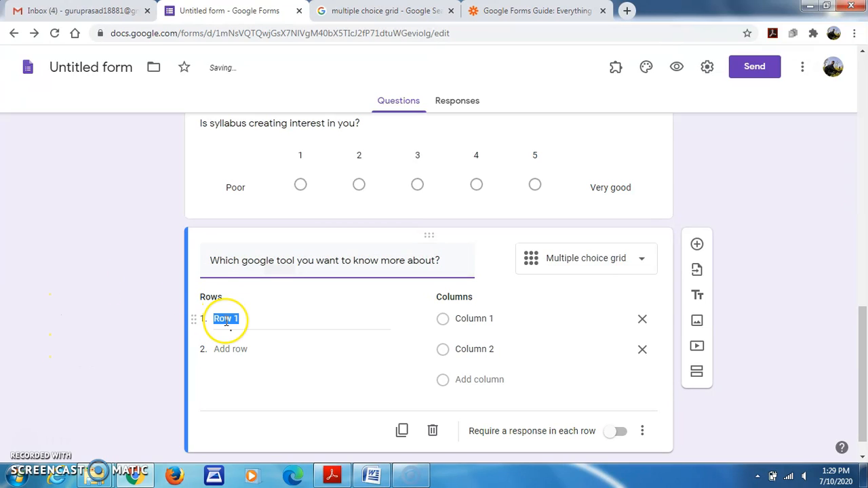
{"action": "type", "text": "Goo"}
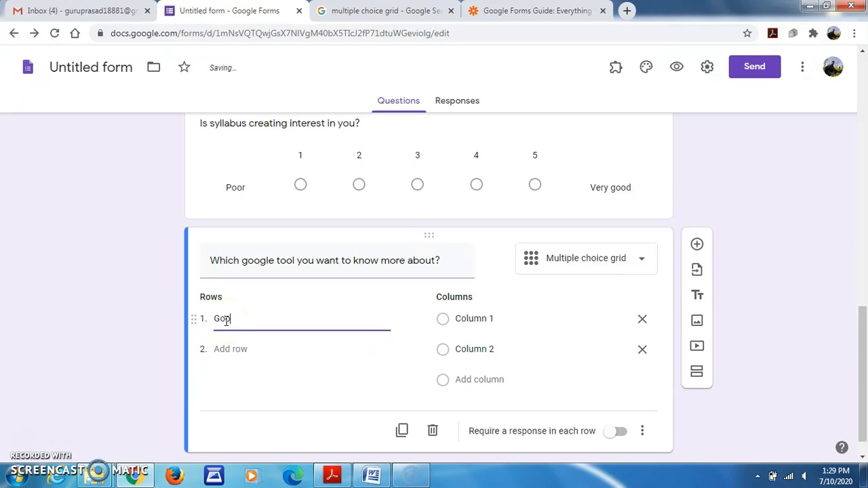
{"action": "type", "text": "gle forms"}
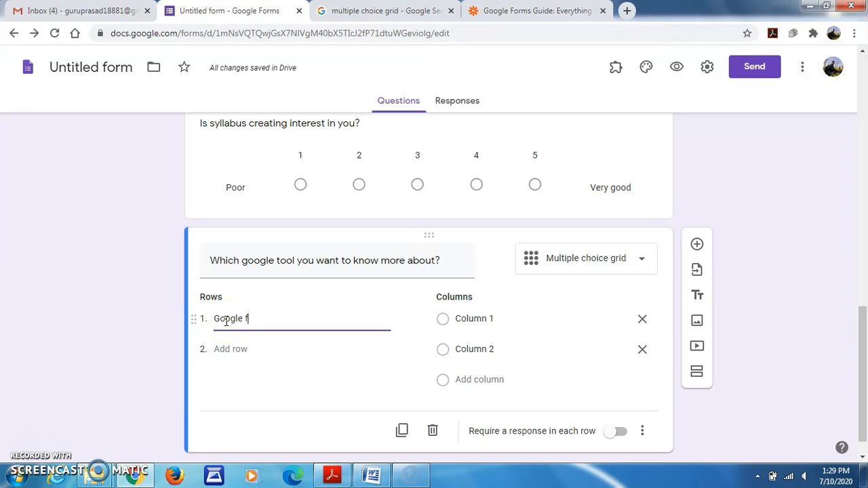
Add the rows "Google classroom", "Google slides" and "Google docs" to the multiple choice grid.
{"action": "left_click", "coordinate": [229, 349]}
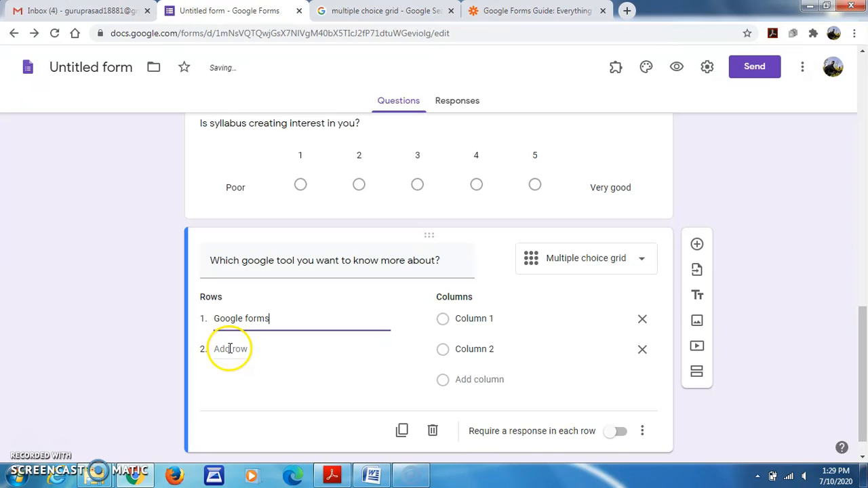
{"action": "type", "text": "Goo"}
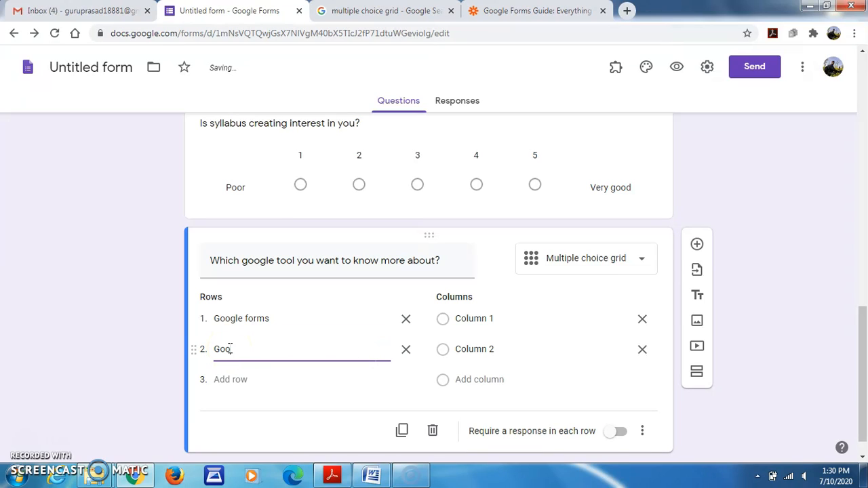
{"action": "type", "text": "gle cl"}
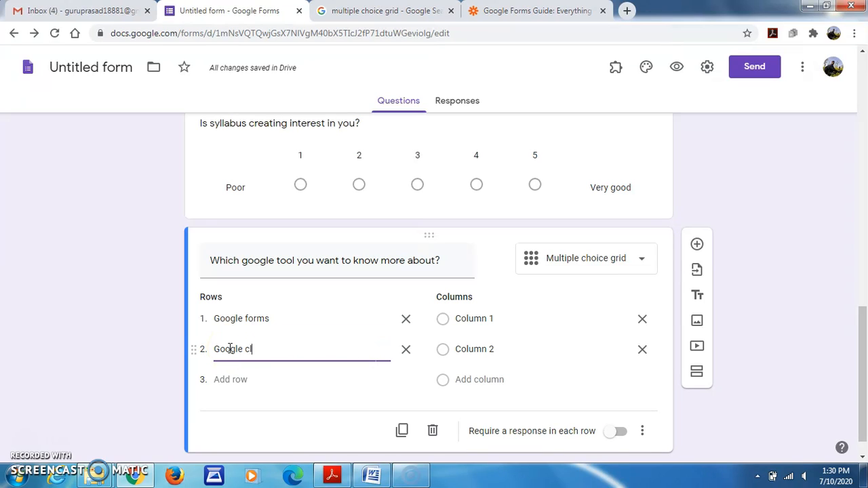
{"action": "type", "text": "assroom"}
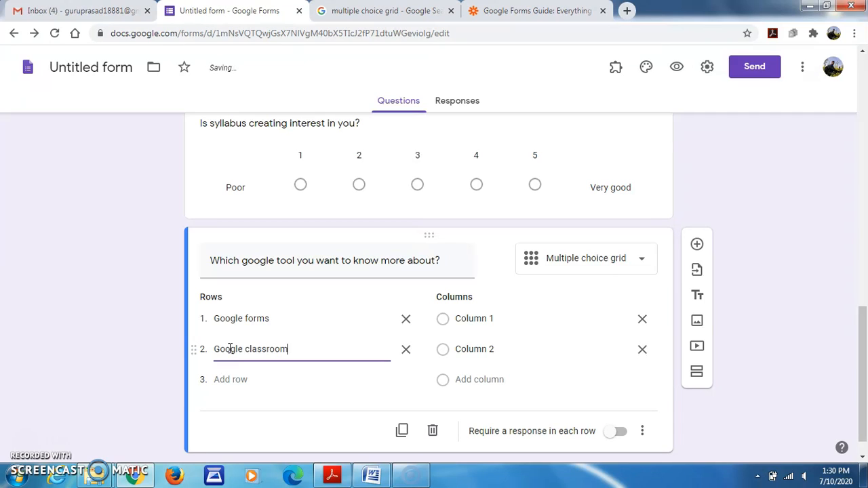
{"action": "left_click", "coordinate": [227, 389]}
{"action": "type", "text": "Google "}
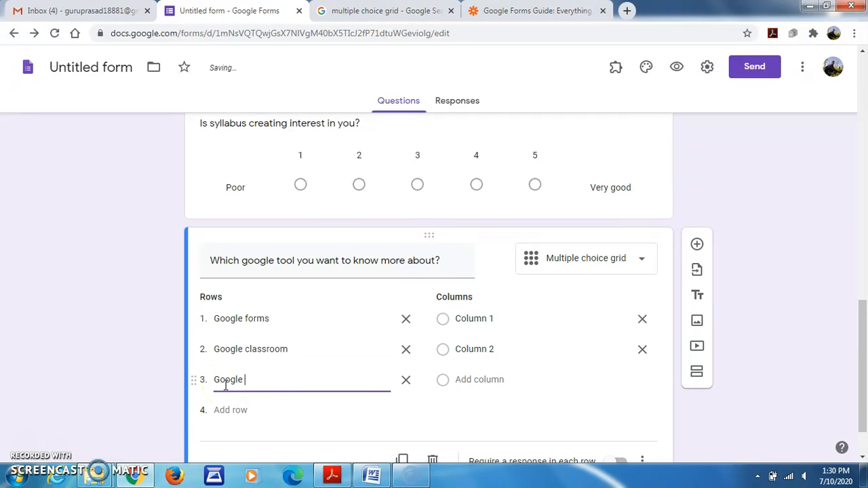
{"action": "type", "text": "slides"}
{"action": "left_click", "coordinate": [228, 407]}
{"action": "left_click", "coordinate": [229, 410]}
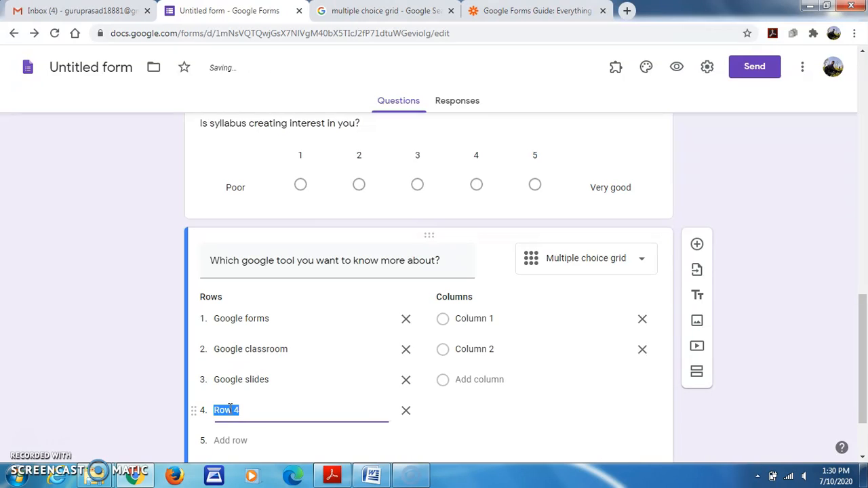
{"action": "type", "text": "Google docs"}
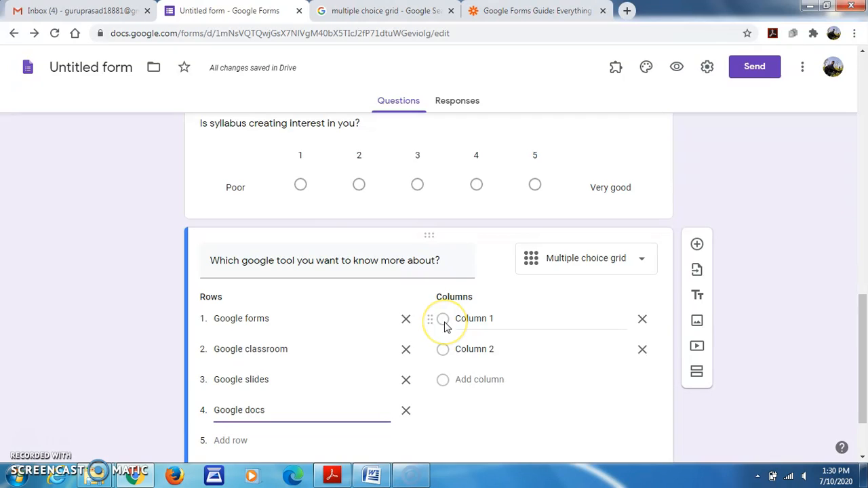
Name the two columns of the multiple choice grid "Yes" and "No".
{"action": "left_click", "coordinate": [477, 318]}
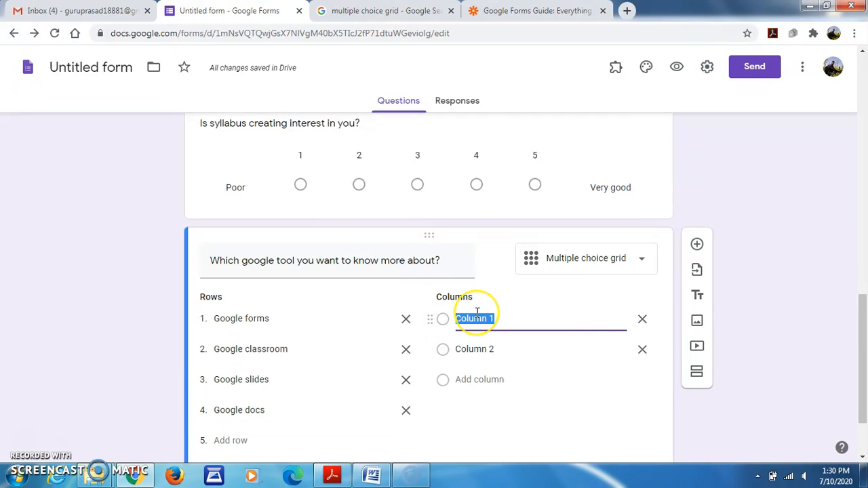
{"action": "type", "text": "Yes"}
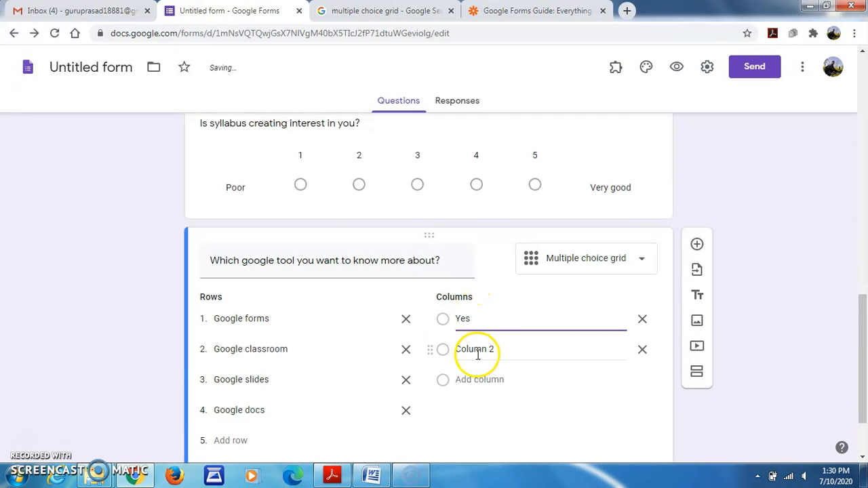
{"action": "left_click", "coordinate": [476, 354]}
{"action": "type", "text": "No"}
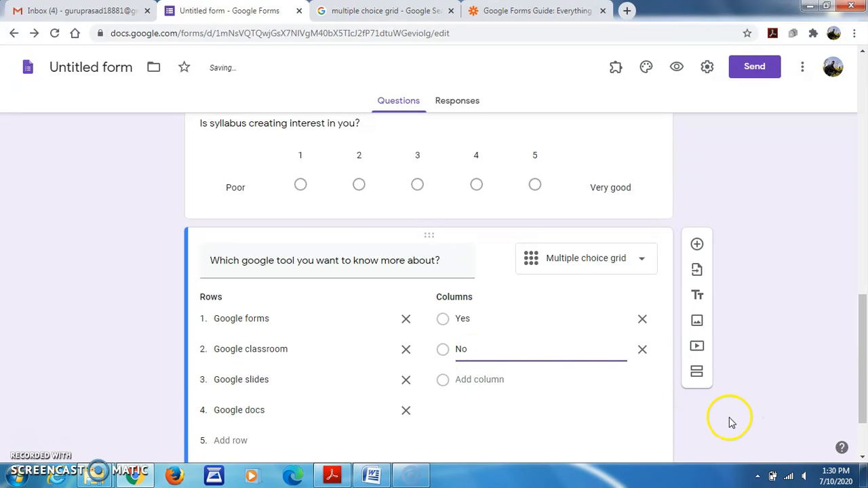
Require a response in each row of the Google tools grid question.
{"action": "left_click_drag", "start_coordinate": [860, 339], "coordinate": [863, 424]}
{"action": "left_click", "coordinate": [623, 401]}
{"action": "left_click", "coordinate": [623, 401]}
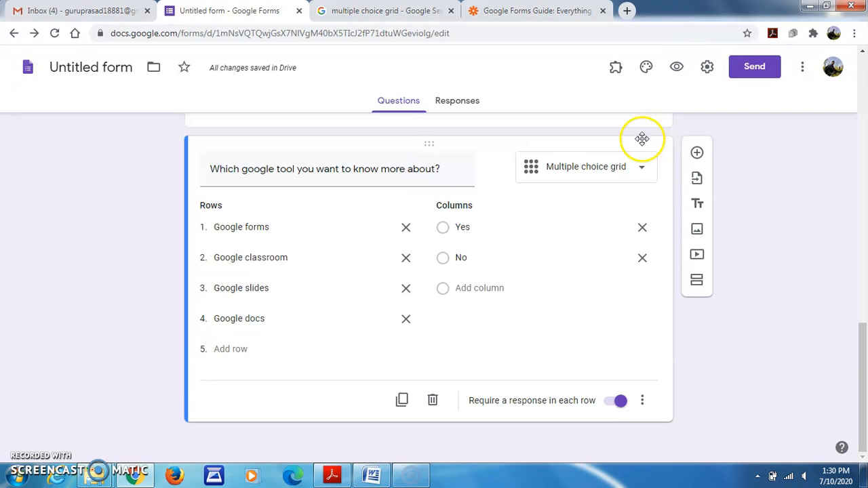
Add a seventh question below the Google tools grid and set its type to Checkbox grid.
{"action": "left_click", "coordinate": [699, 154]}
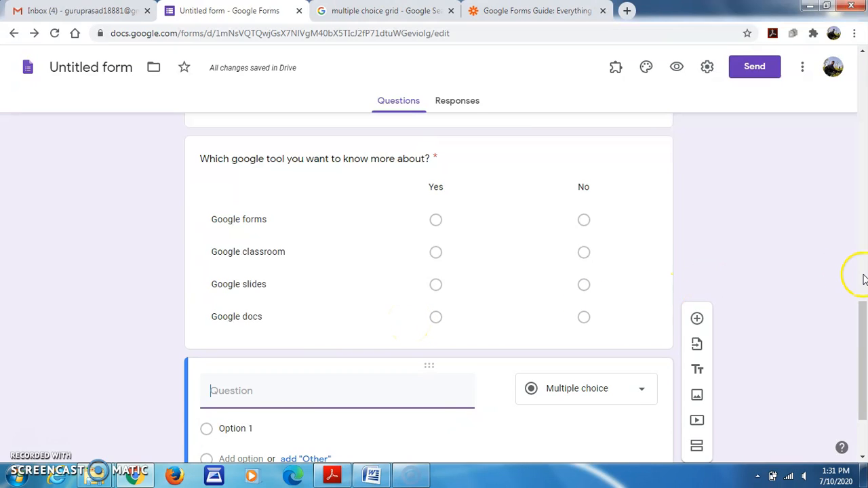
{"action": "left_click_drag", "start_coordinate": [863, 326], "coordinate": [859, 358]}
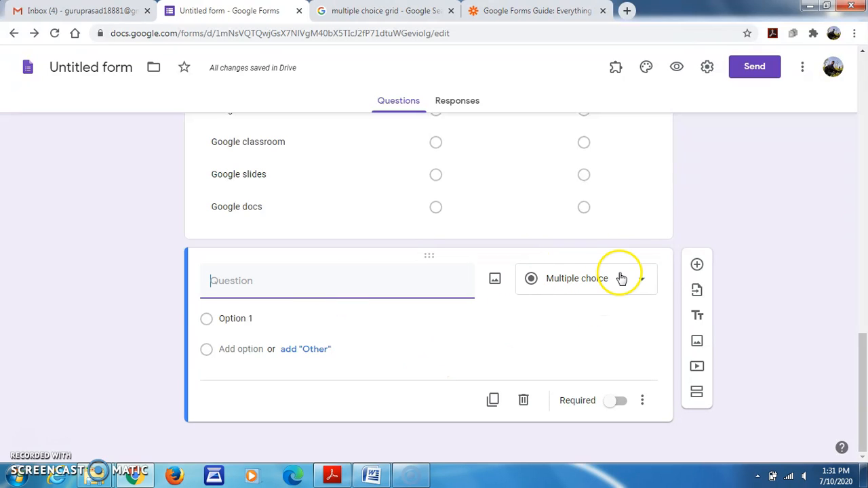
{"action": "left_click", "coordinate": [643, 283]}
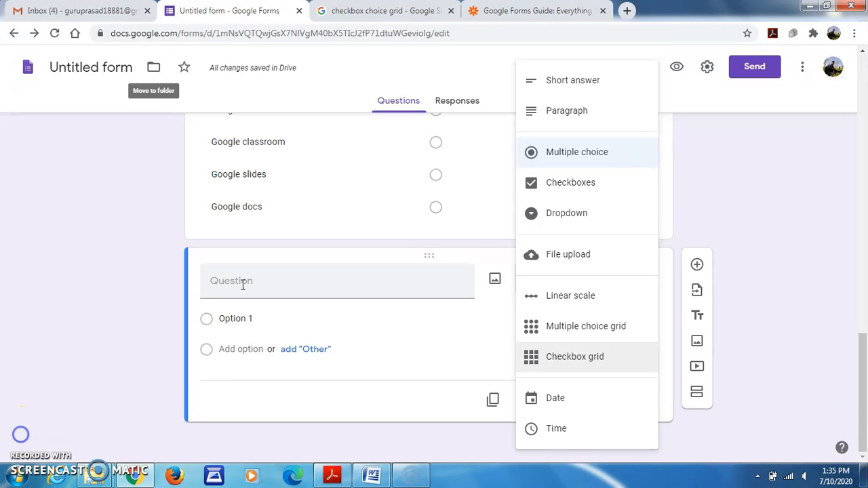
{"action": "left_click", "coordinate": [243, 285]}
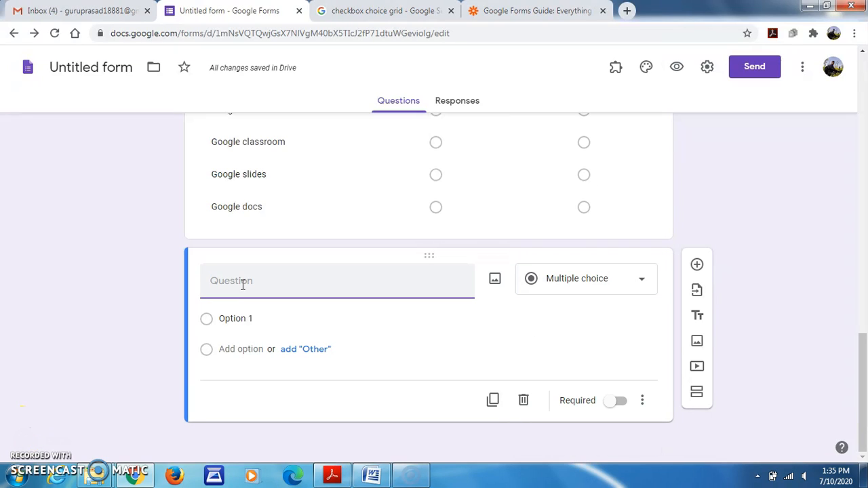
{"action": "left_click", "coordinate": [641, 288]}
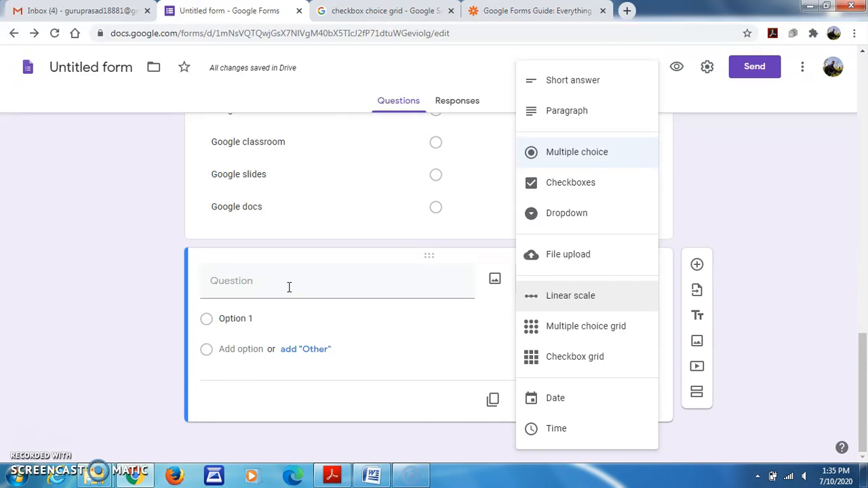
Word the checkbox grid question "What are the factors you look into while purchasing mobile".
{"action": "type", "text": "into"}
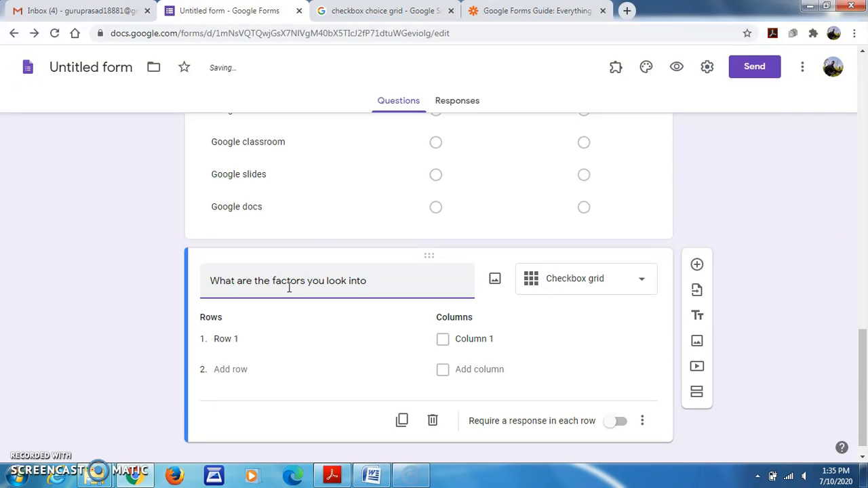
{"action": "type", "text": " while purchasi"}
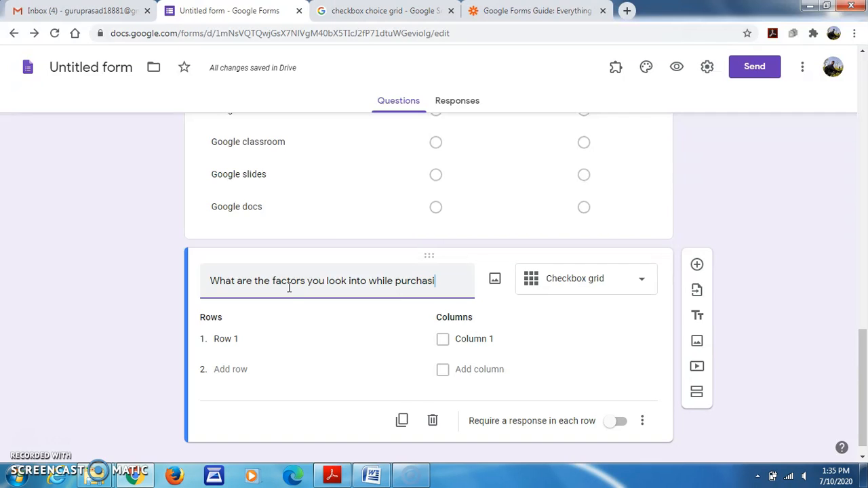
{"action": "type", "text": "ng mo"}
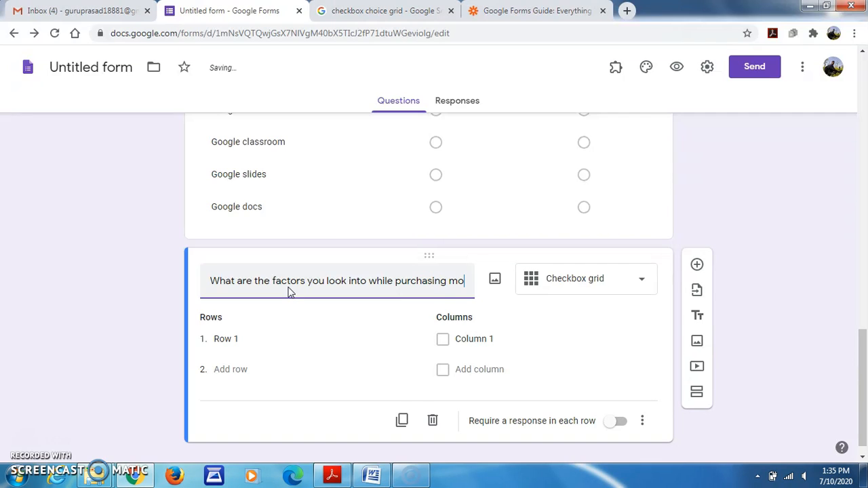
{"action": "type", "text": "bile"}
Name the first row of the checkbox grid "Iphone" and add a second row "Samsung".
{"action": "left_click", "coordinate": [236, 356]}
{"action": "type", "text": "Iphone"}
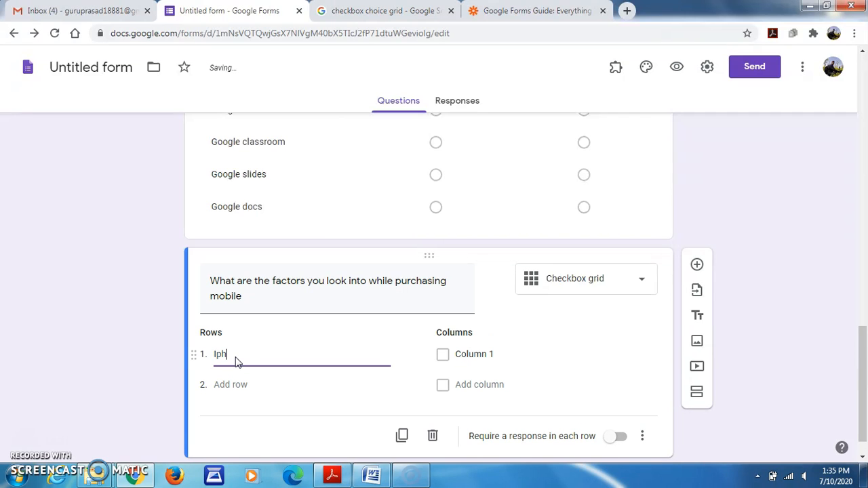
{"action": "left_click", "coordinate": [231, 385]}
{"action": "type", "text": "S"}
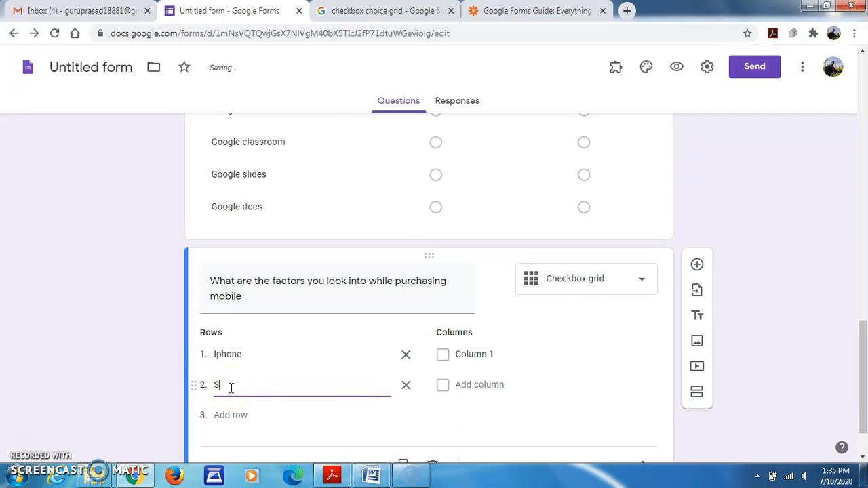
{"action": "type", "text": "amsung"}
Set the checkbox grid's columns to "Pricing", "Battery backup", "Storage" and "Camera".
{"action": "left_click", "coordinate": [480, 354]}
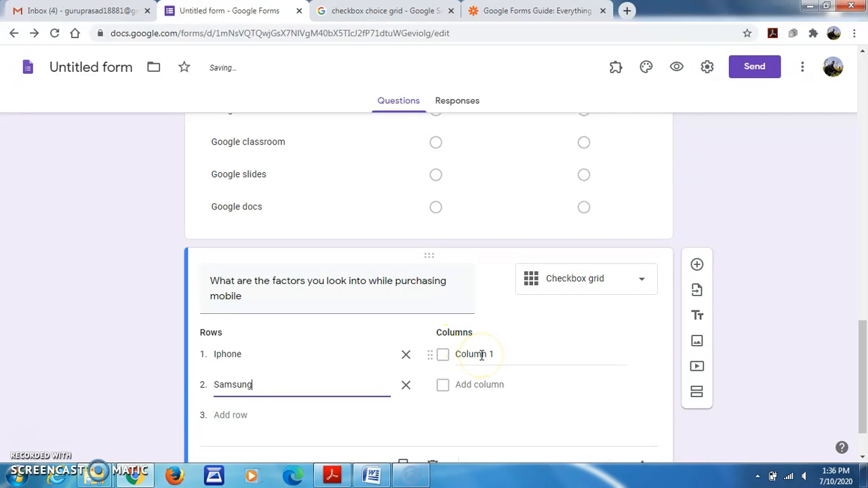
{"action": "type", "text": "P"}
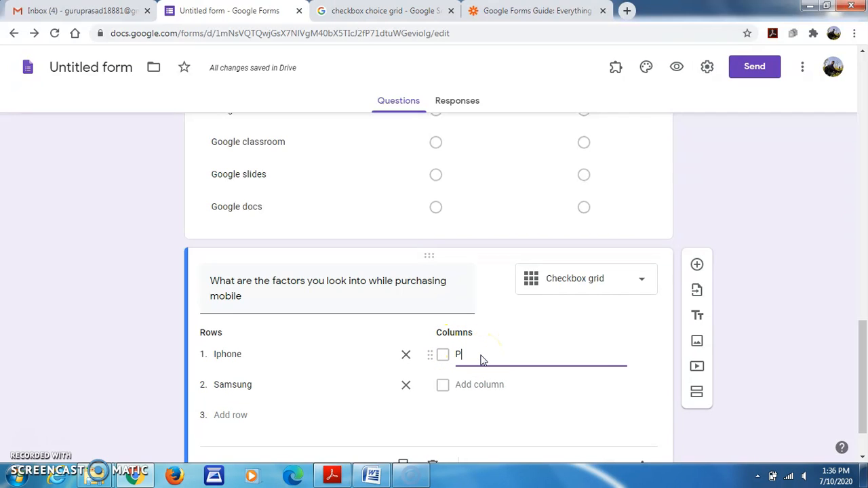
{"action": "type", "text": "ricing"}
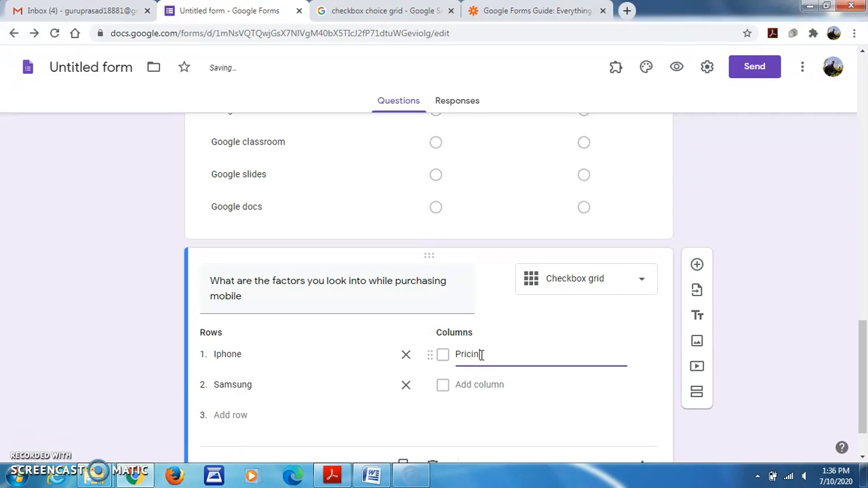
{"action": "left_click", "coordinate": [491, 385]}
{"action": "type", "text": "Battery"}
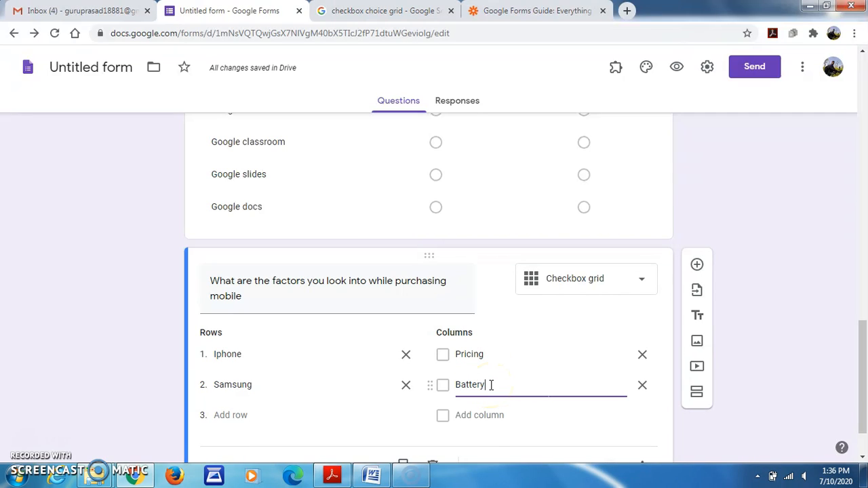
{"action": "type", "text": " backup"}
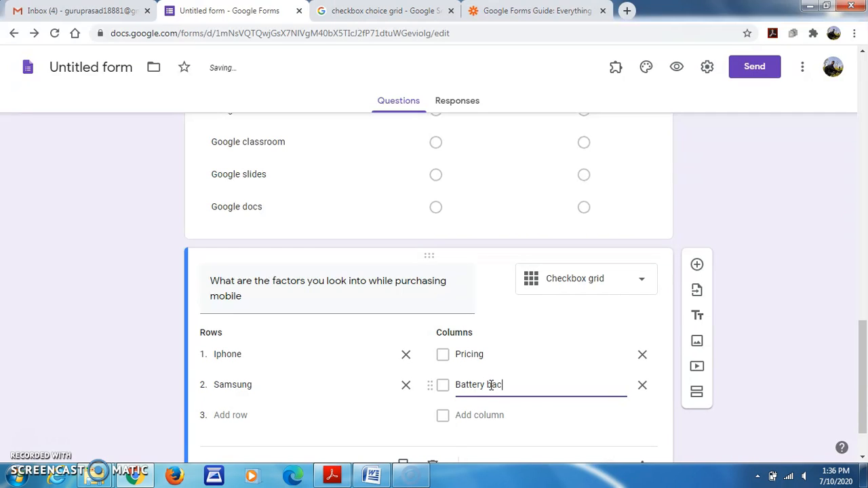
{"action": "left_click", "coordinate": [475, 416]}
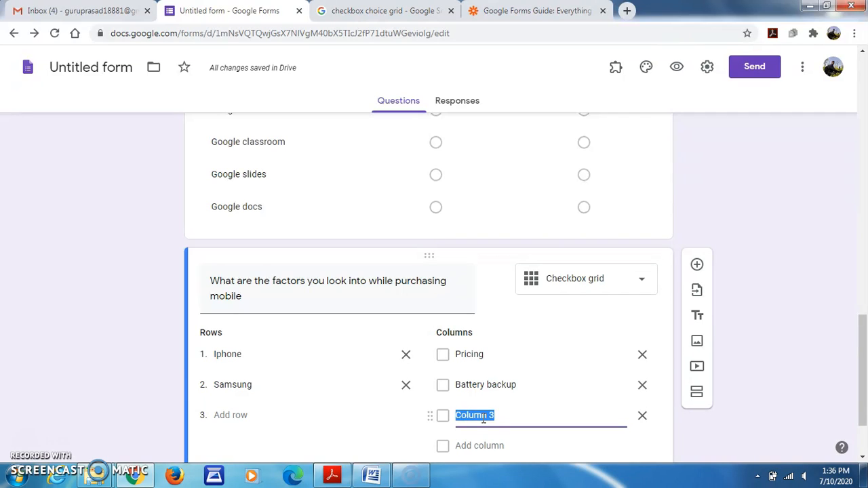
{"action": "type", "text": "Stor"}
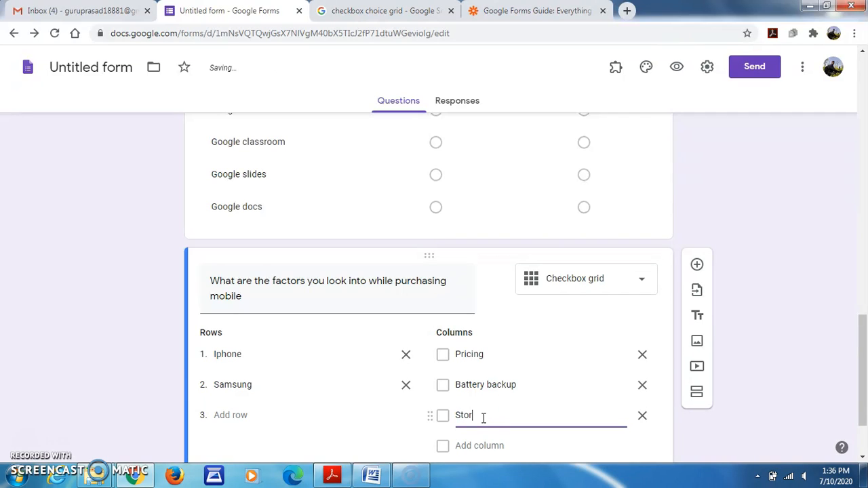
{"action": "type", "text": "age"}
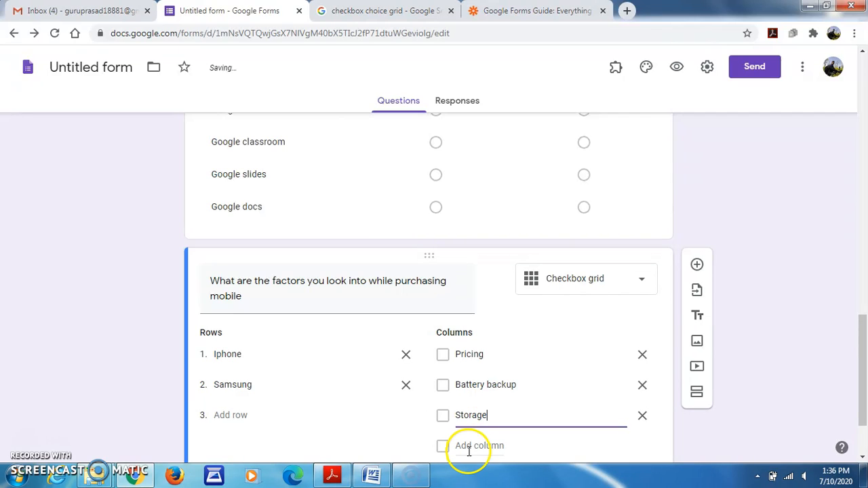
{"action": "left_click", "coordinate": [466, 447]}
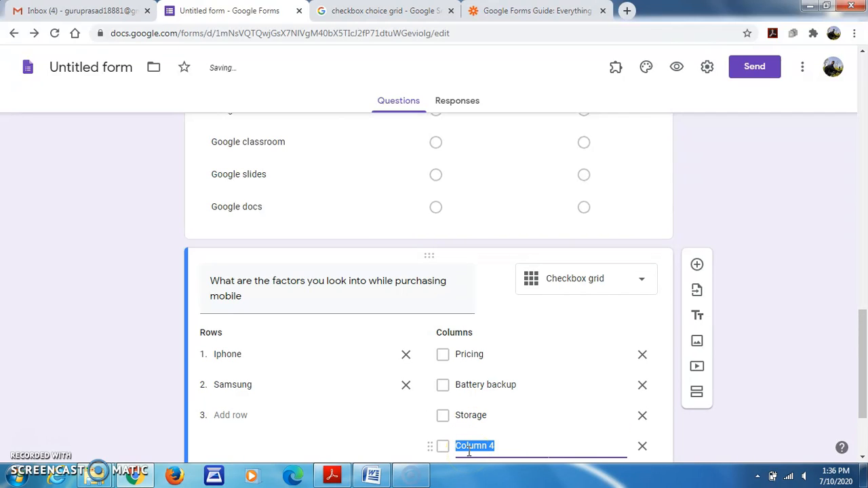
{"action": "type", "text": "Camera"}
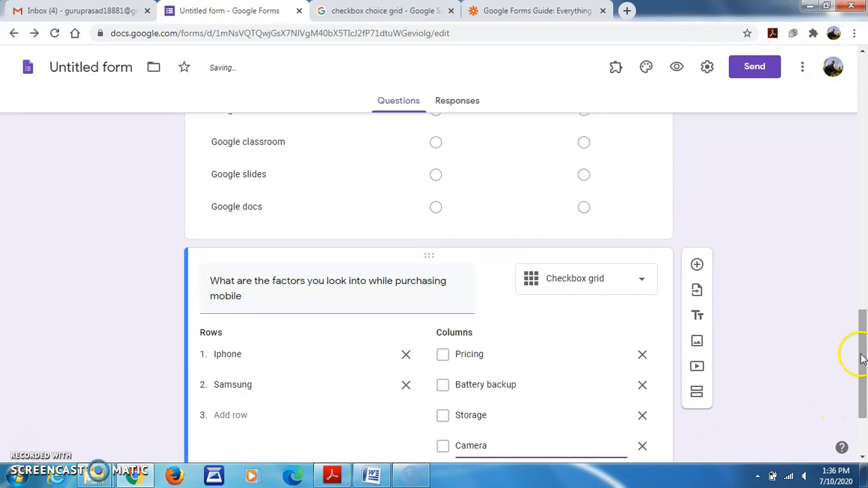
Add an eighth question below the mobile purchasing checkbox grid.
{"action": "left_click_drag", "start_coordinate": [861, 352], "coordinate": [861, 386]}
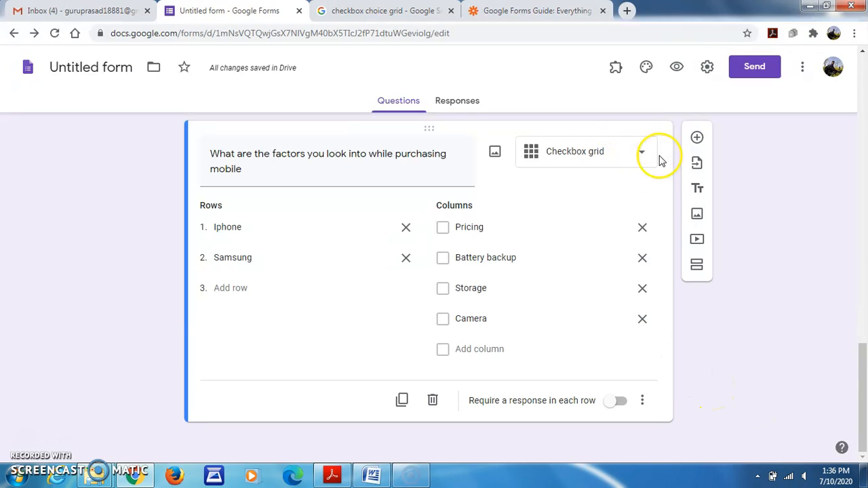
{"action": "left_click", "coordinate": [698, 139]}
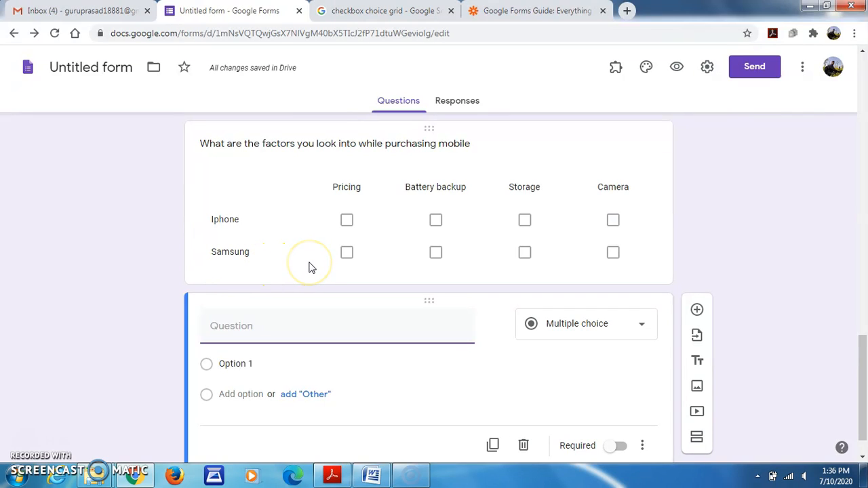
{"action": "left_click", "coordinate": [349, 253]}
{"action": "left_click", "coordinate": [438, 259]}
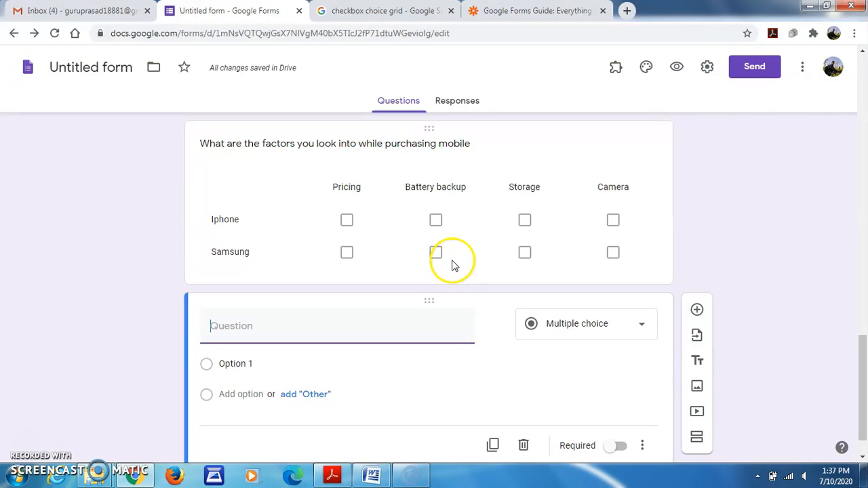